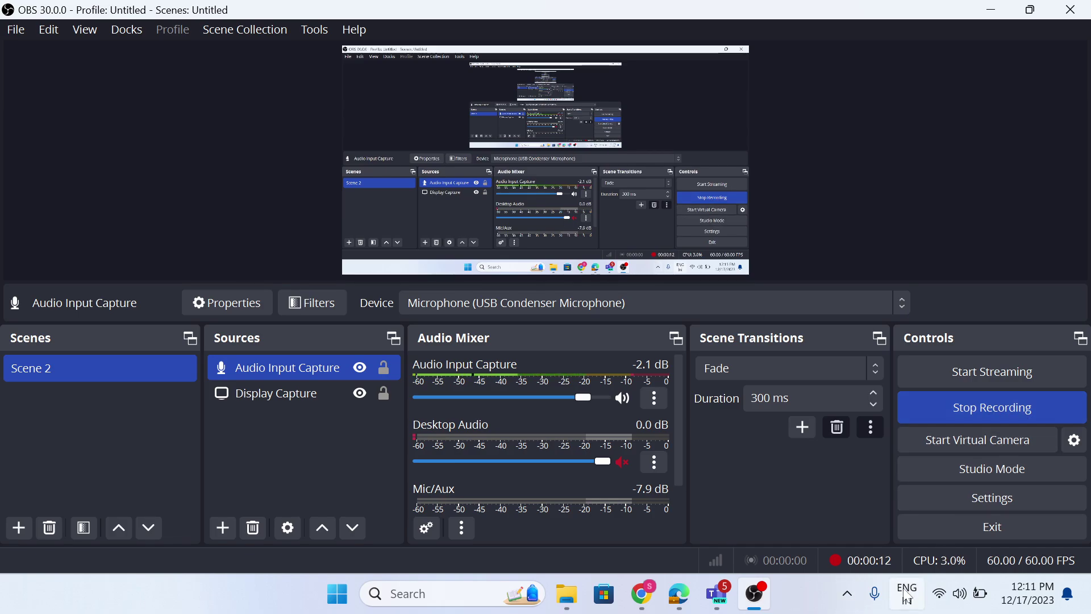
Step: Bring the Chrome window with the Udemy instructor performance overview to the front
click(711, 495)
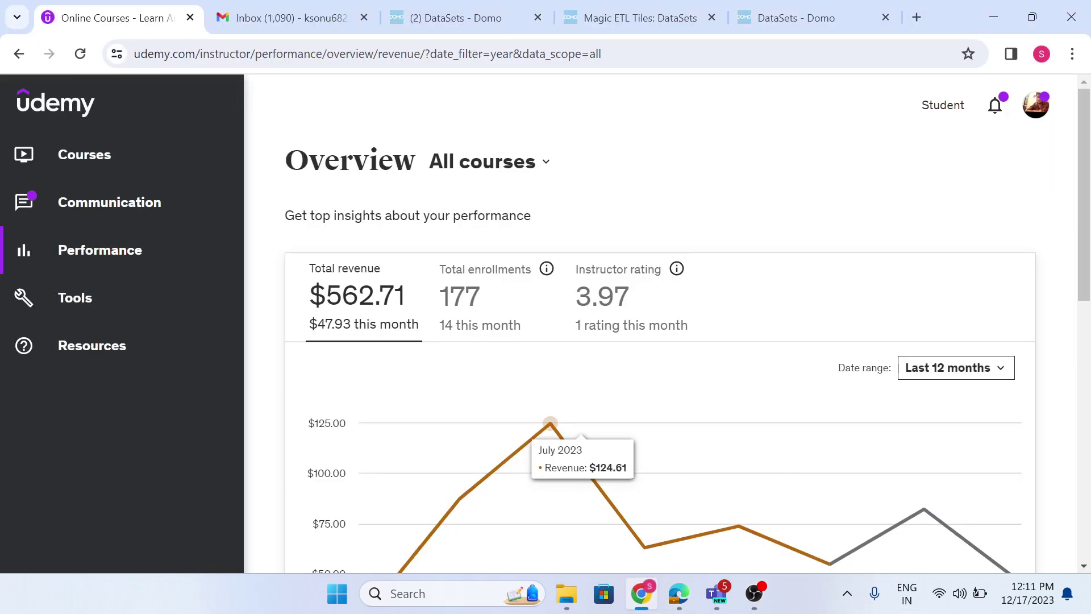
Step: Switch from Udemy to the sudaksha Domo DataSets tab, then to the firstam-25 DataSets tab
click(407, 8)
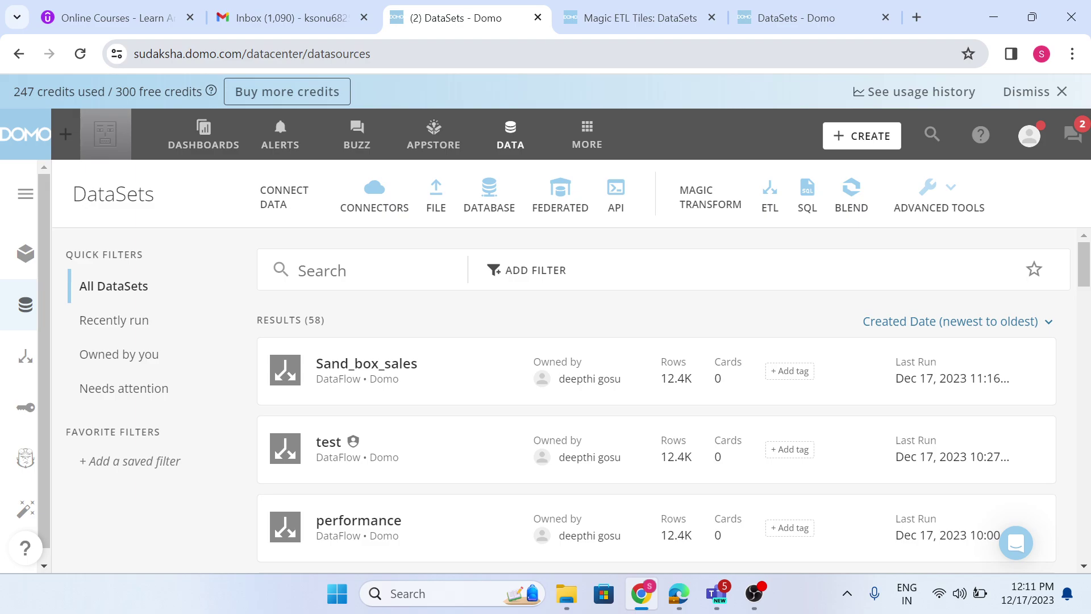
click(770, 12)
Step: Dismiss firstam-25's Invite dialog, return to sudaksha, and open the Sand_box_sales dataset overview
click(800, 177)
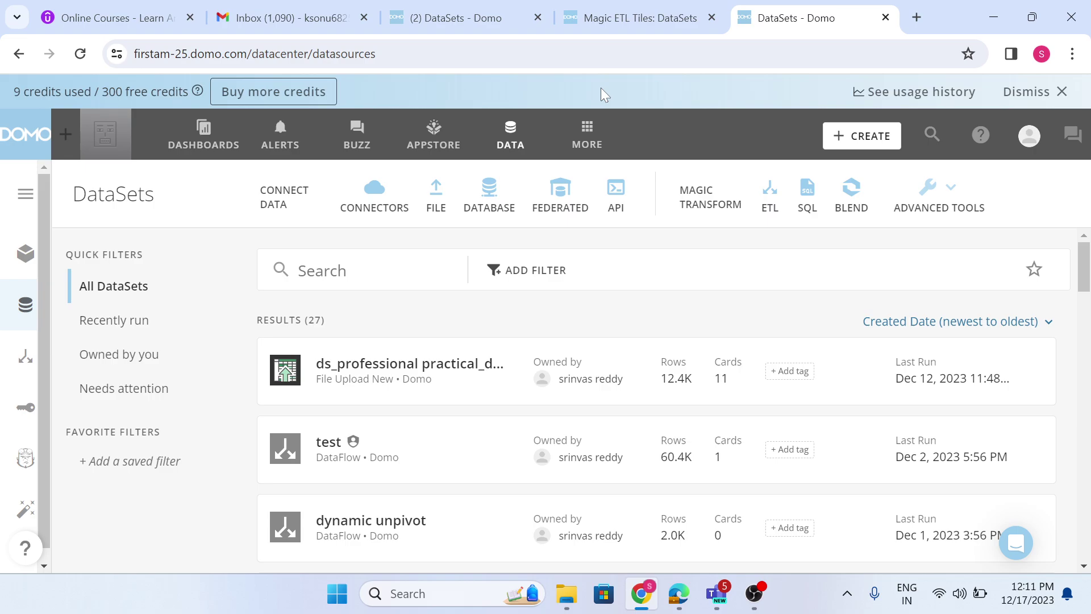
click(454, 16)
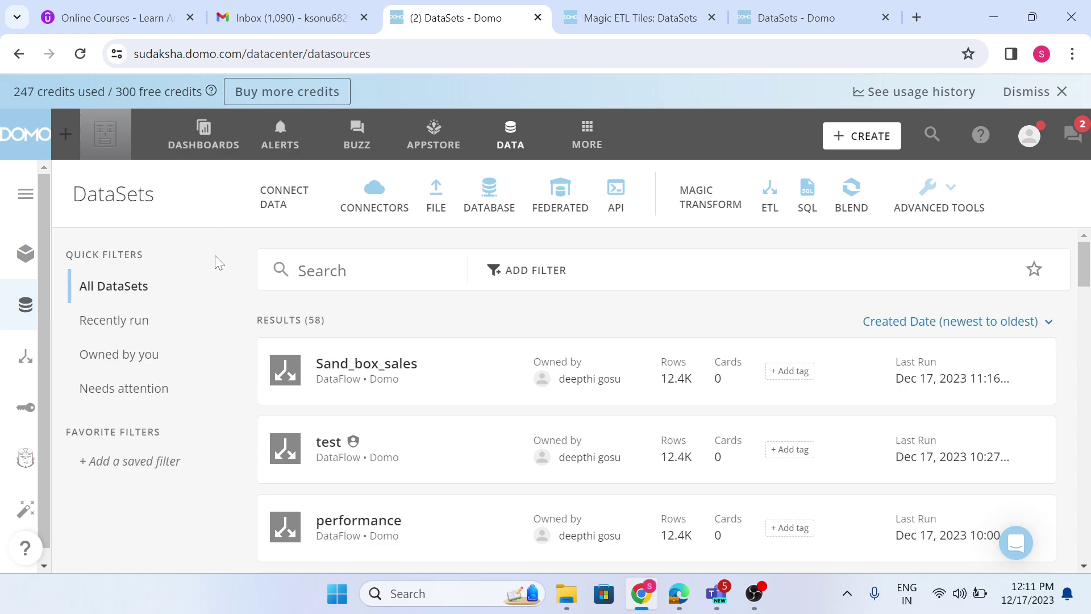
click(443, 390)
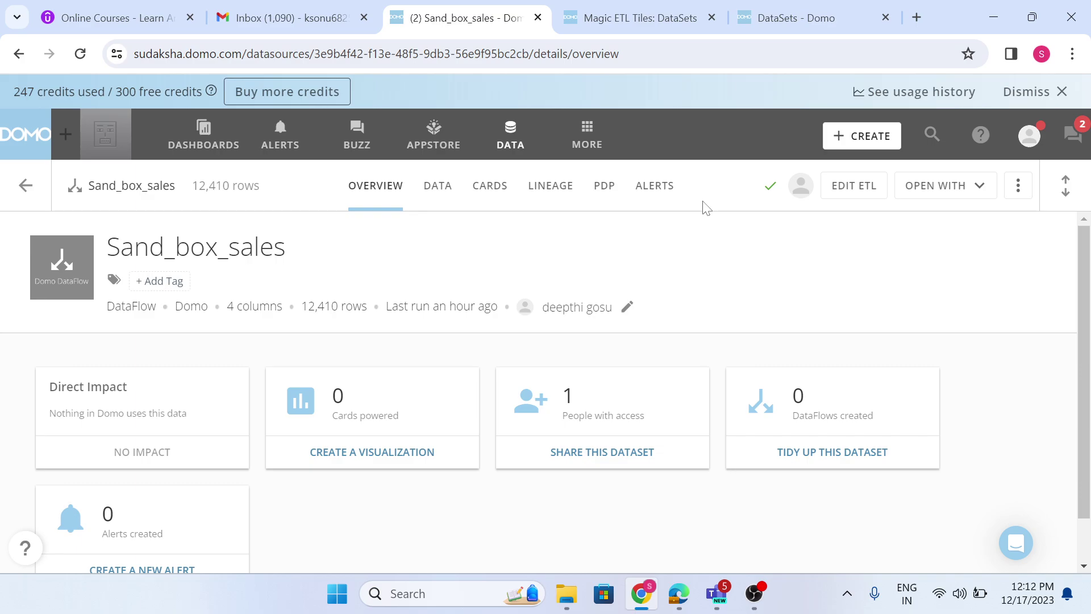
click(510, 136)
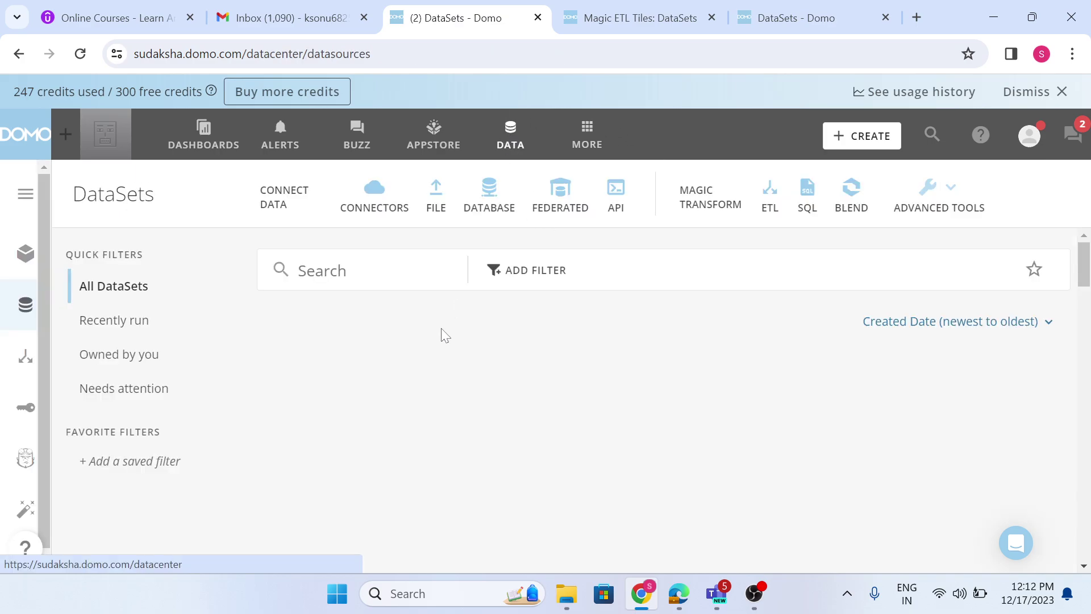
scroll(365, 404, down, 8)
scroll(358, 402, up, 2)
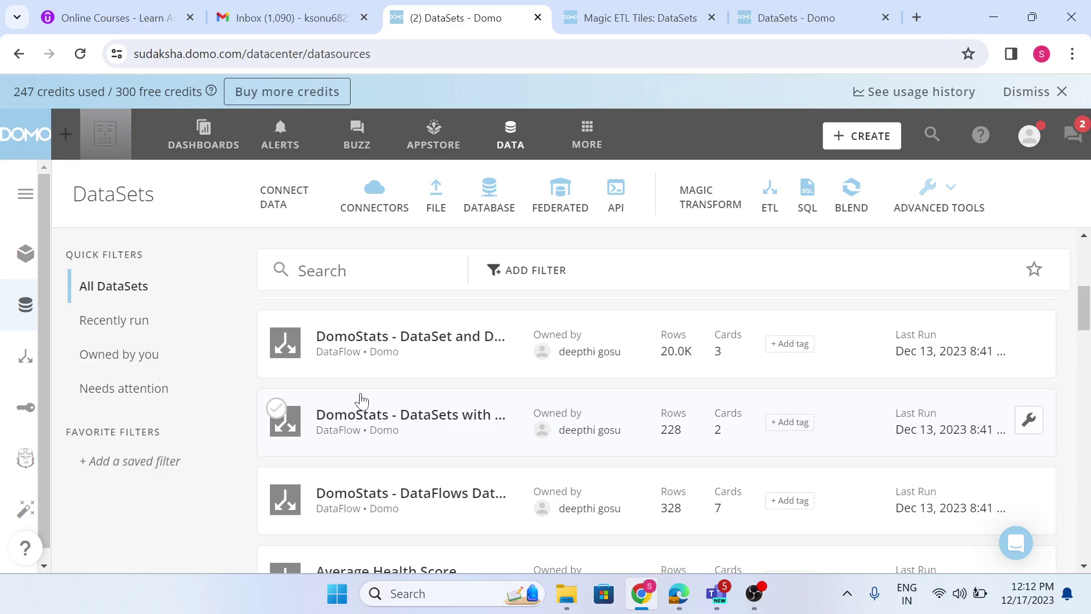
scroll(433, 455, down, 10)
scroll(437, 456, down, 5)
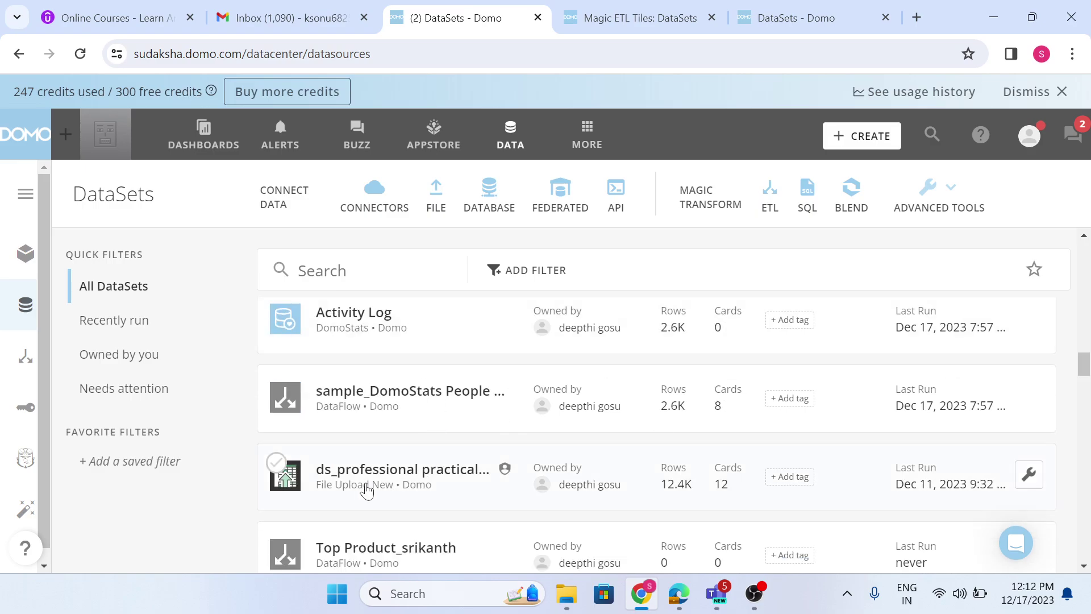
click(824, 13)
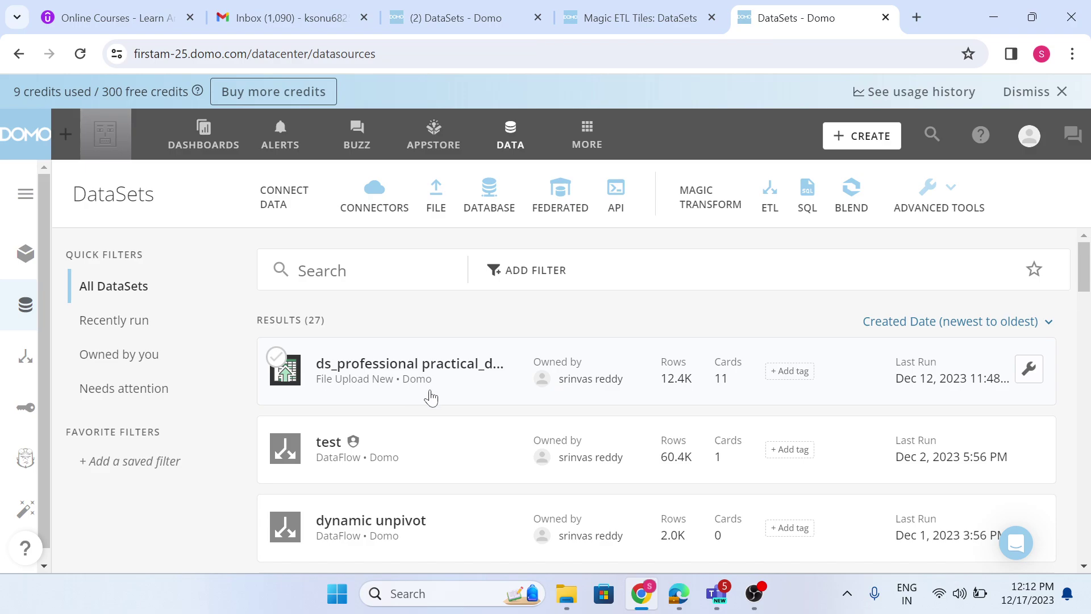
click(468, 25)
scroll(452, 415, up, 10)
click(397, 378)
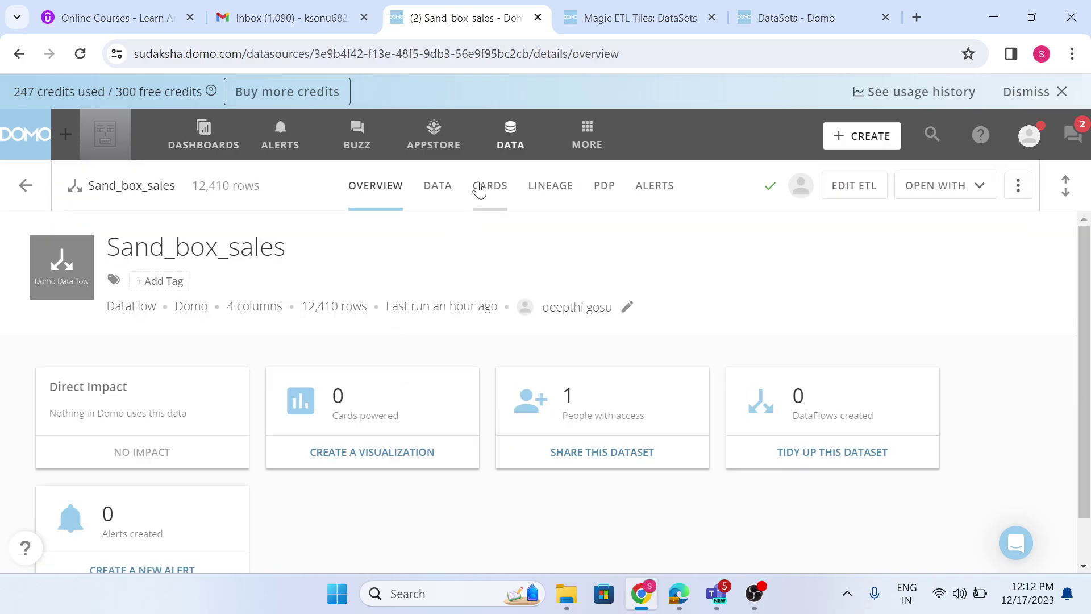
click(1018, 186)
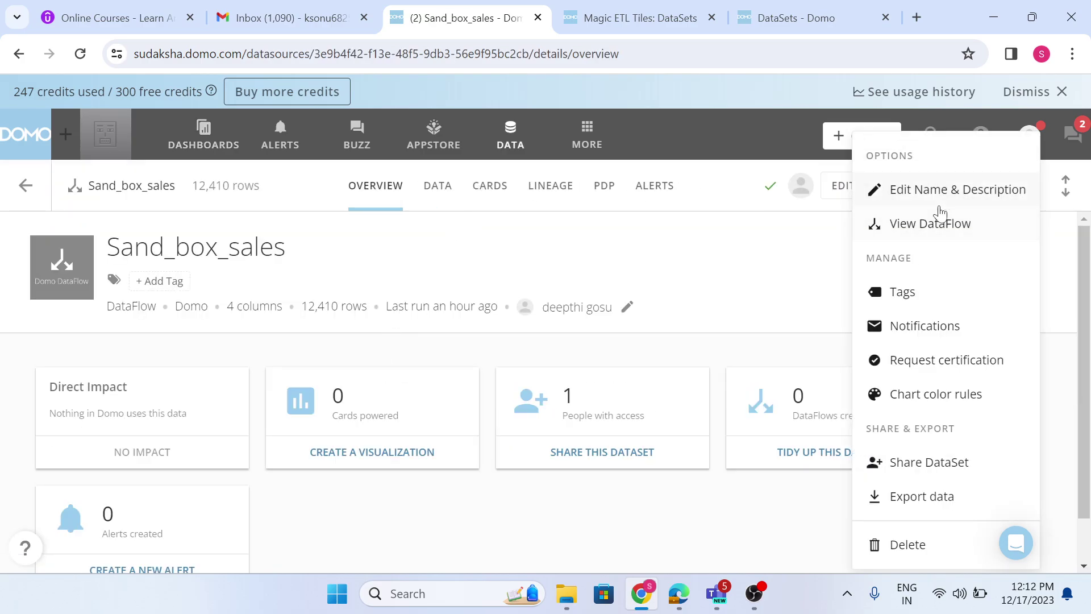
Step: View the Sand_box_sales DataFlow's input and output datasets, then bring up the MORE areas list
click(943, 225)
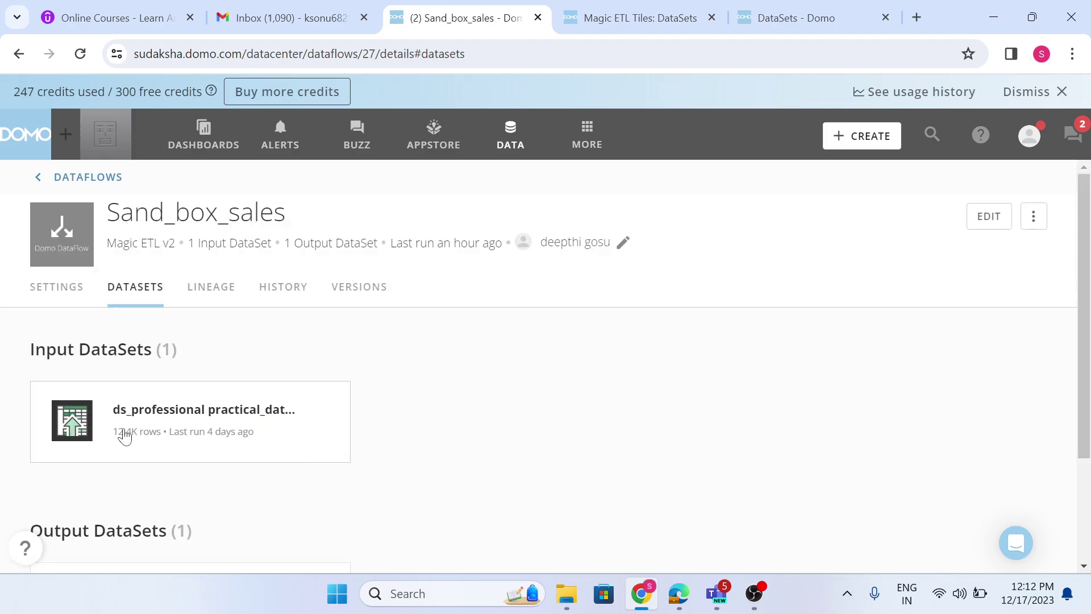
scroll(457, 394, down, 1)
scroll(457, 394, down, 3)
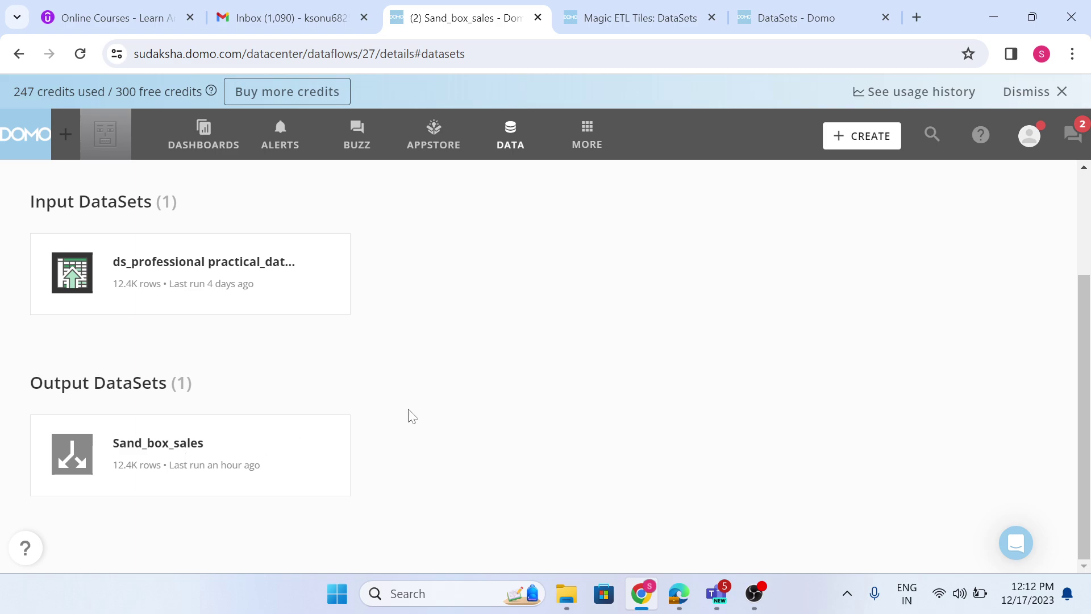
scroll(426, 403, up, 3)
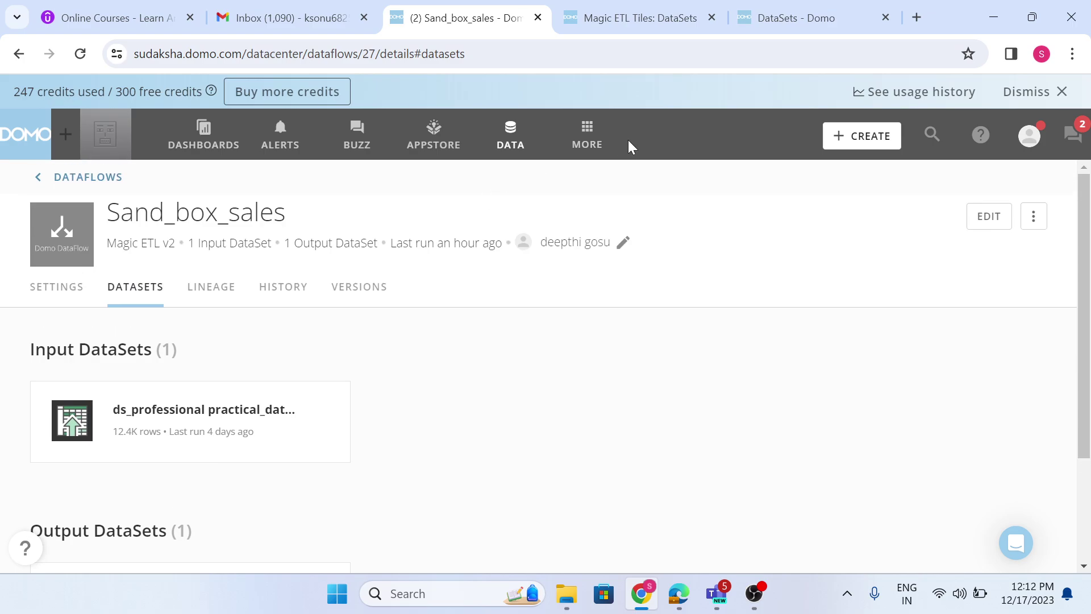
click(588, 137)
Step: Start a new Admin > Sandbox repository named sales_df with object type DataFlows
click(449, 206)
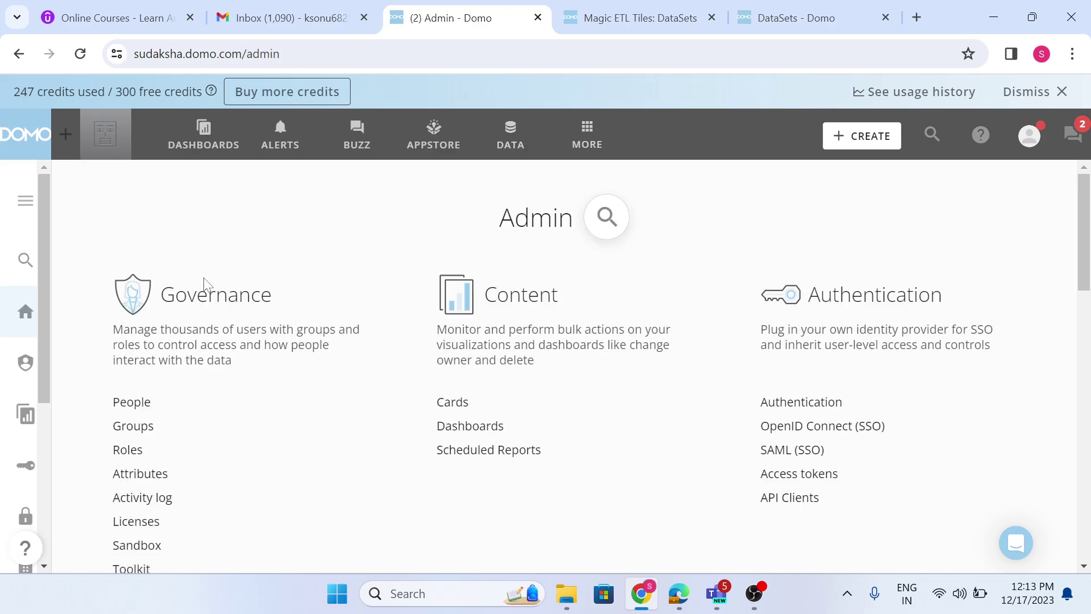
click(142, 459)
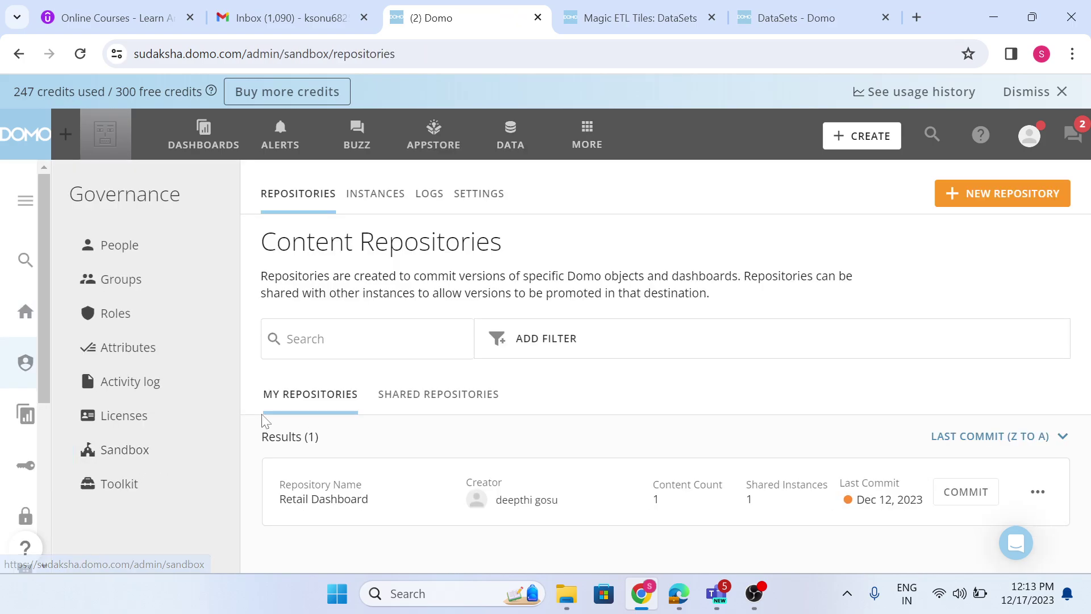
click(952, 196)
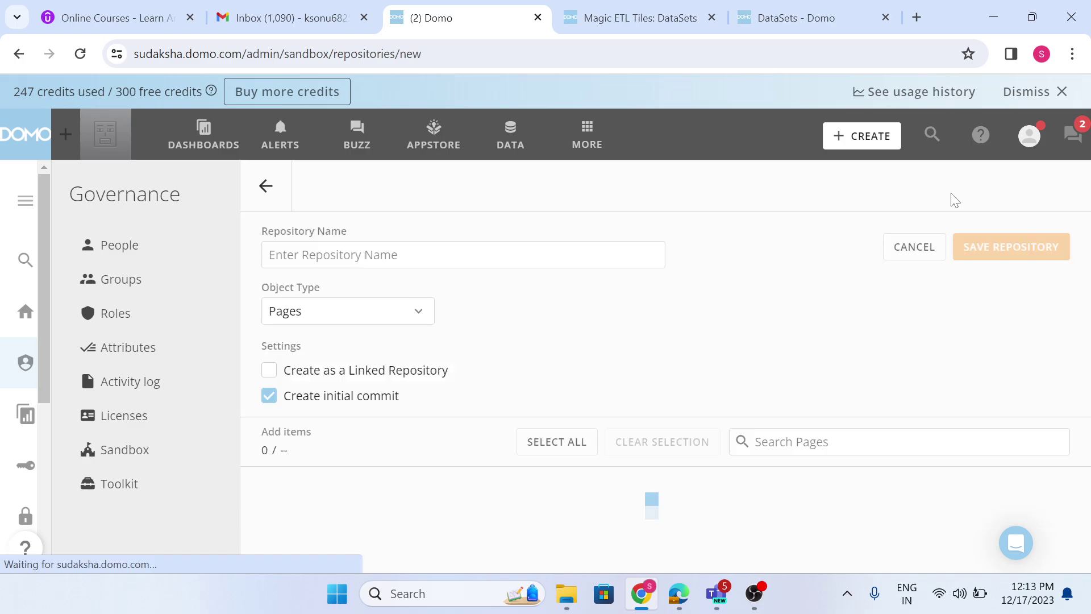
click(349, 256)
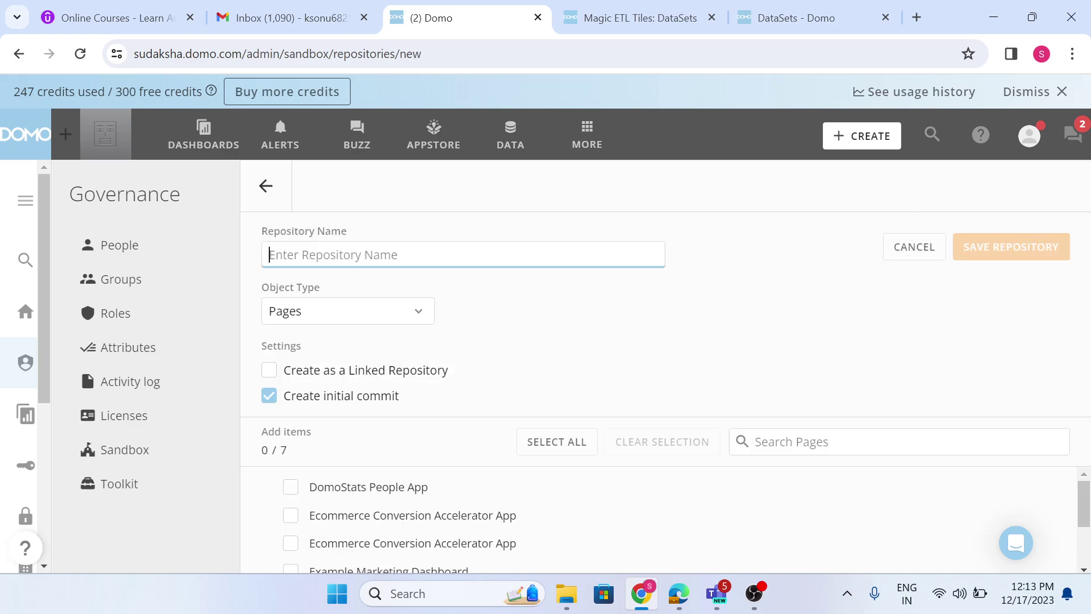
text(sale)
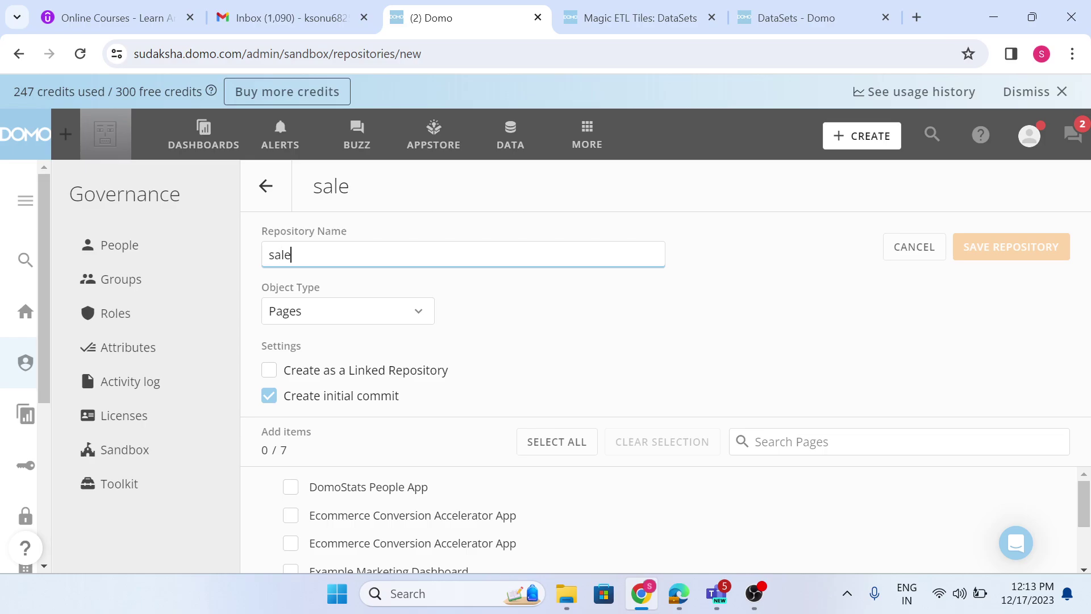
text(s_df)
click(412, 311)
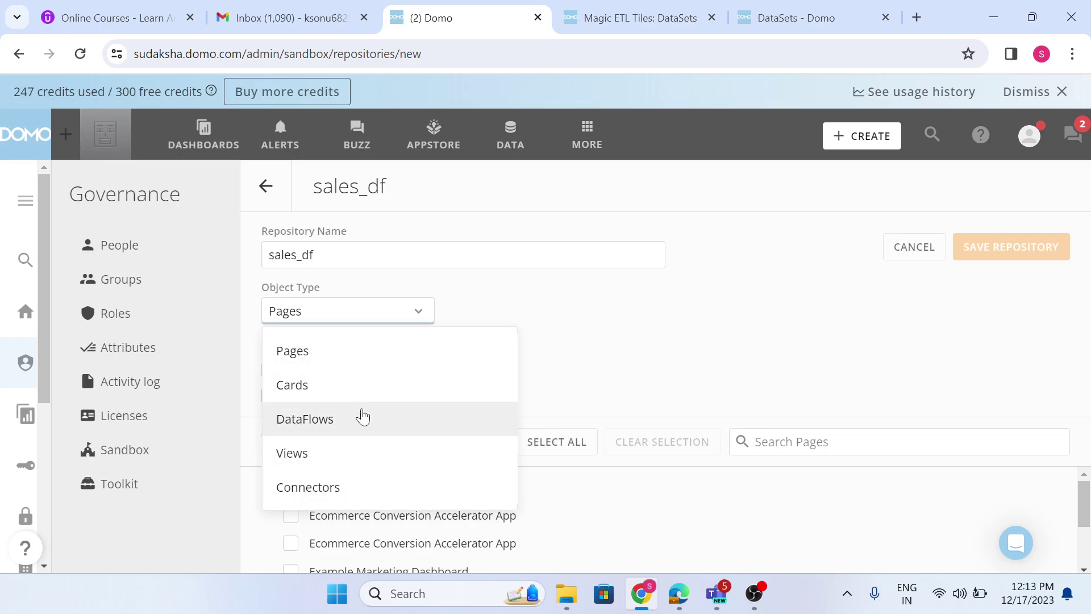
click(361, 417)
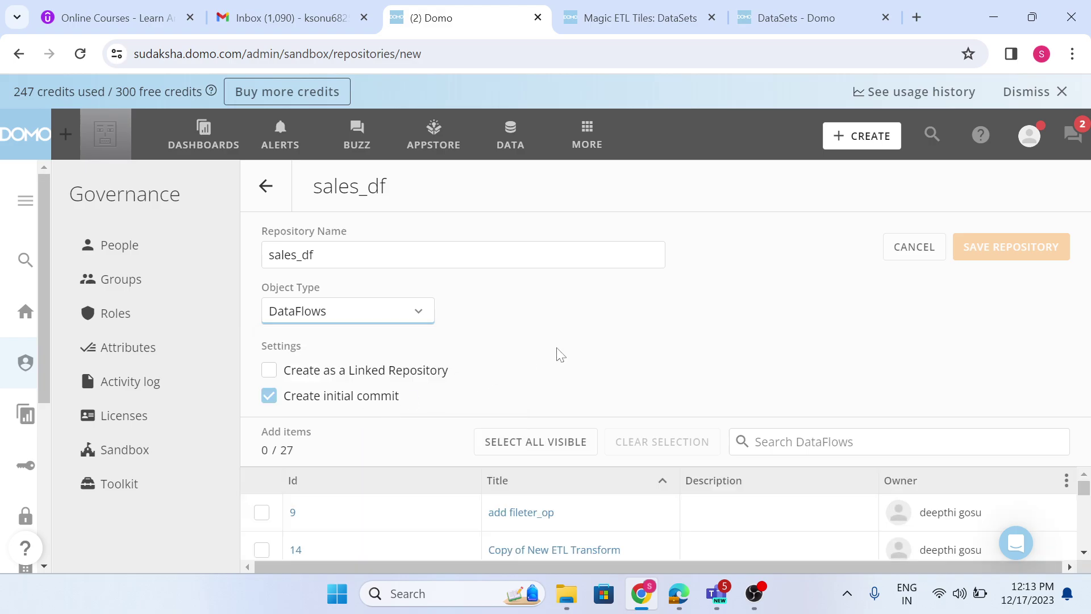
Step: Search 'san', add the Sand_box_sales DataFlow, and save the repository
click(910, 443)
text(san)
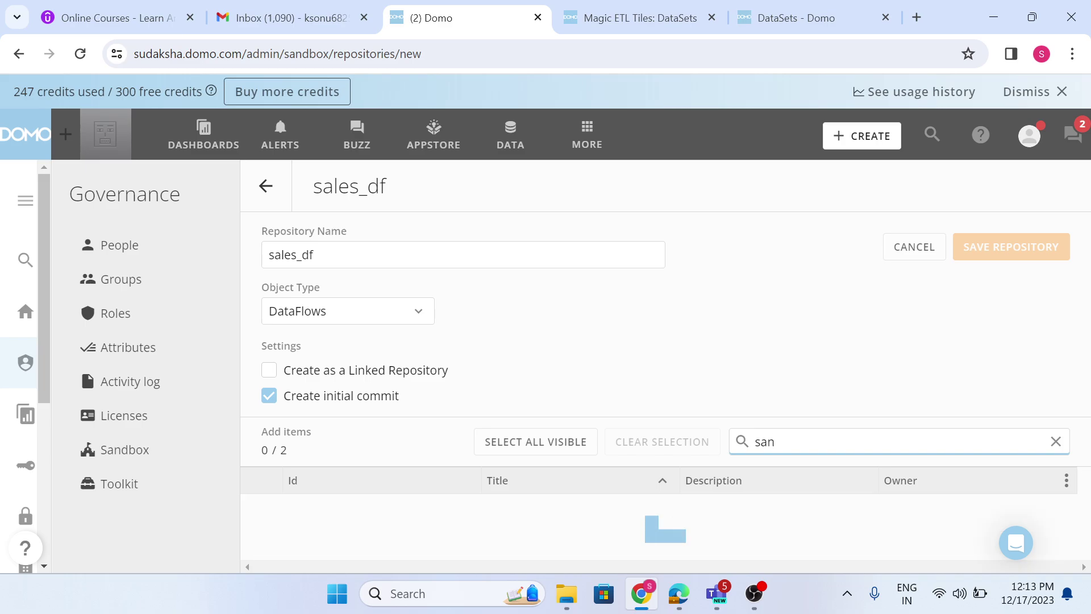
click(261, 513)
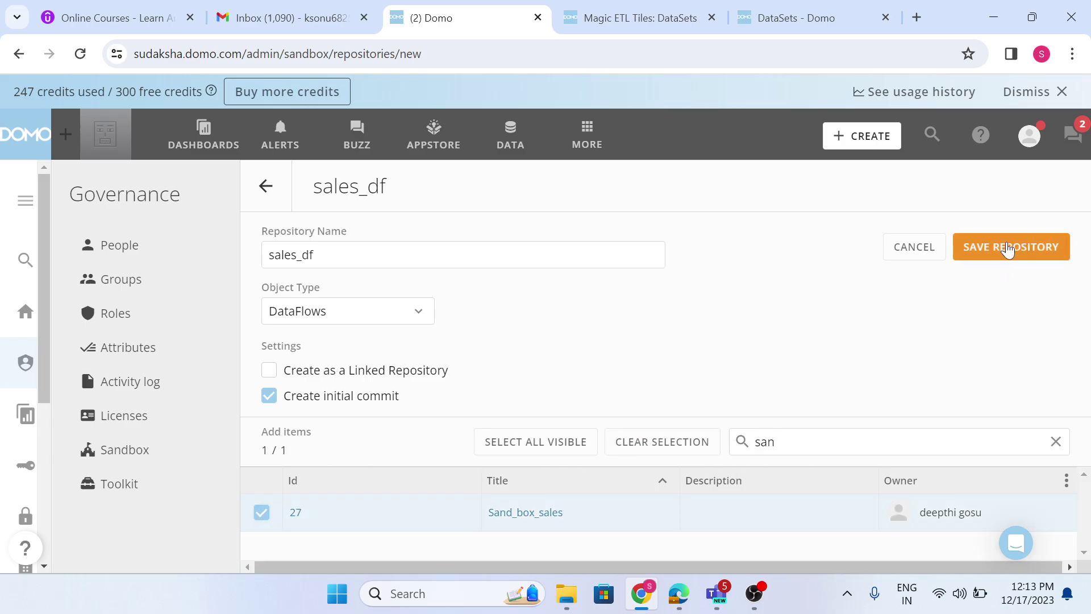
click(1008, 248)
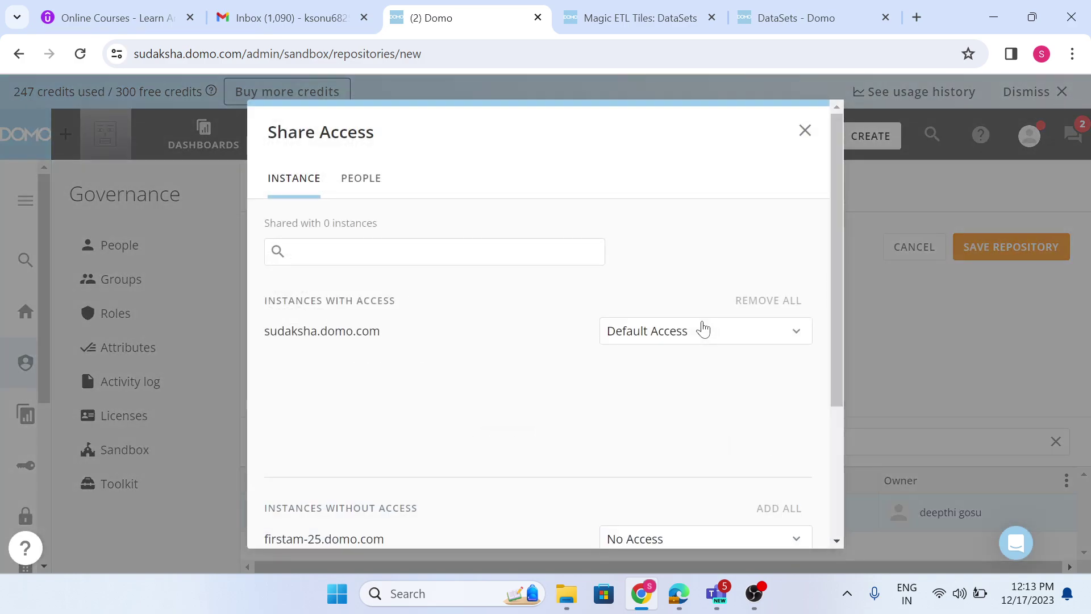
Step: Give firstam-25.domo.com permission to promote the sales_df repository, leaving sudaksha unchanged
click(722, 345)
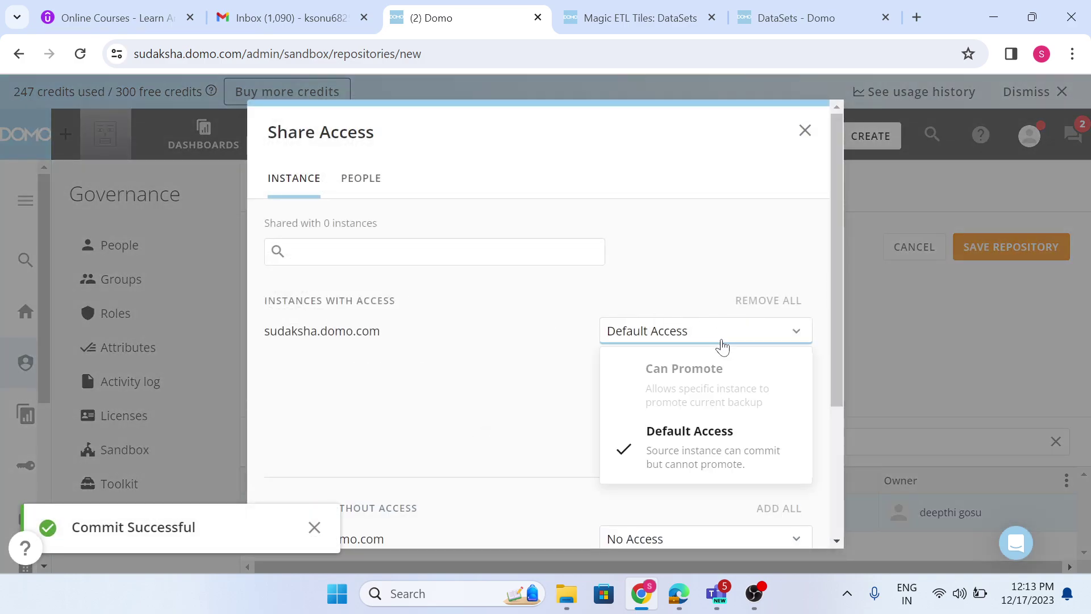
click(563, 398)
scroll(563, 414, down, 4)
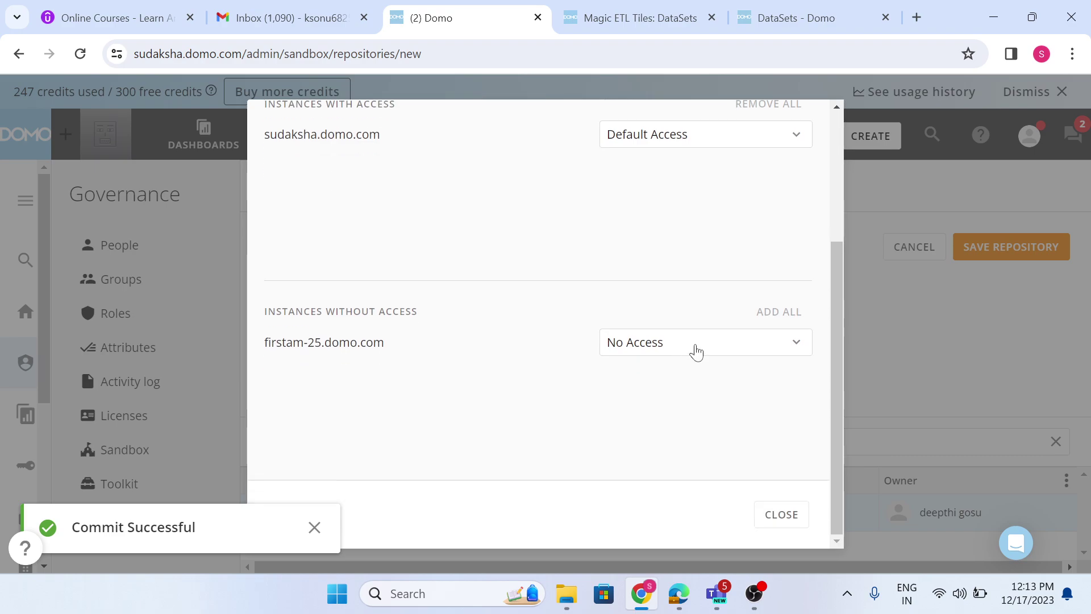
click(697, 353)
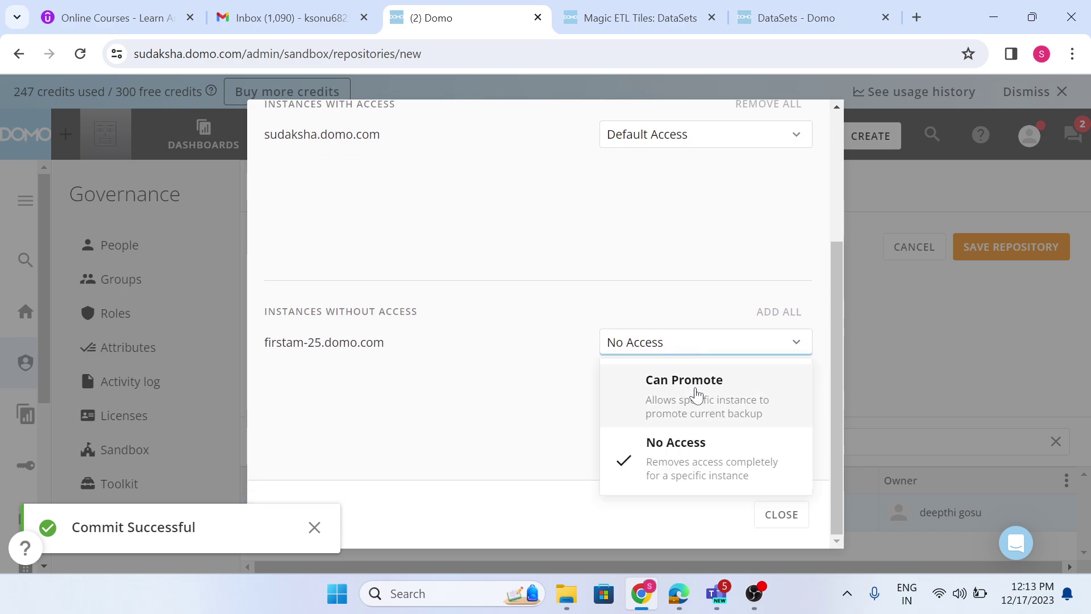
click(697, 398)
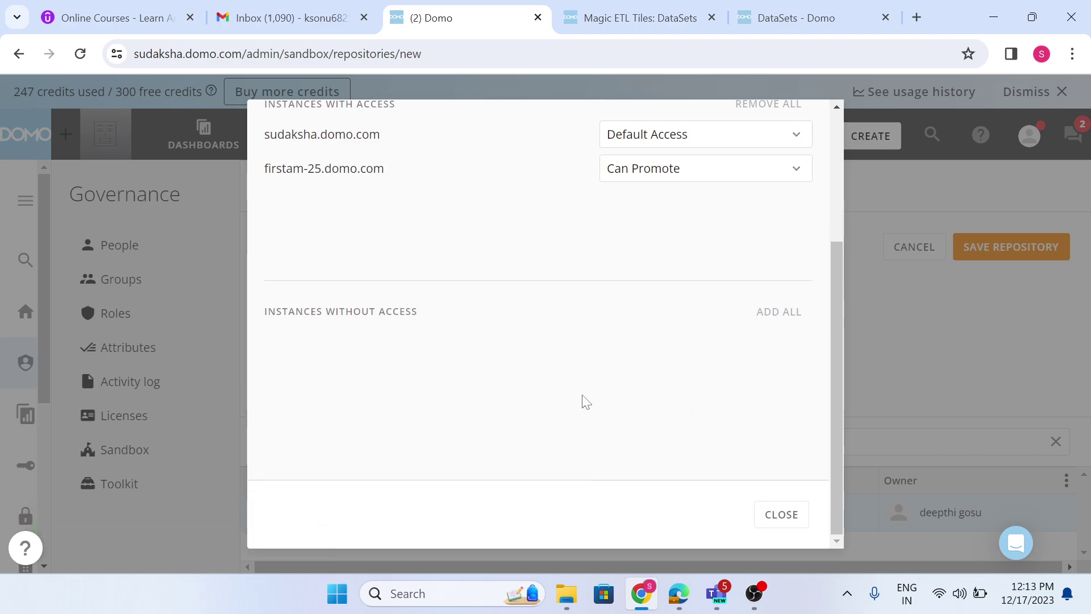
scroll(592, 339, up, 3)
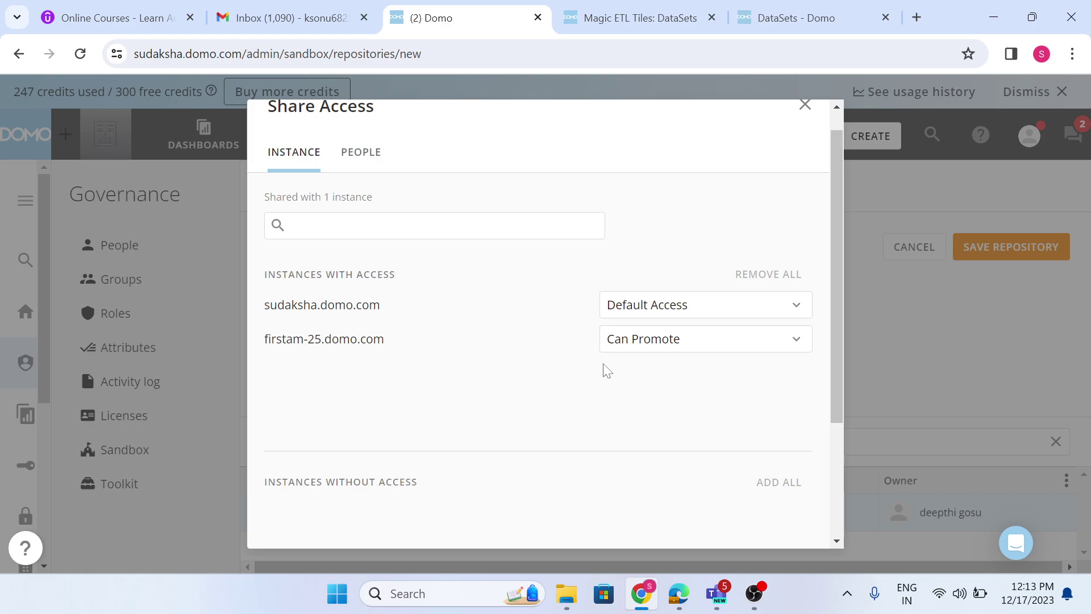
Step: Close the sharing settings and go to the second instance's DataSets page
drag(264, 340, 385, 339)
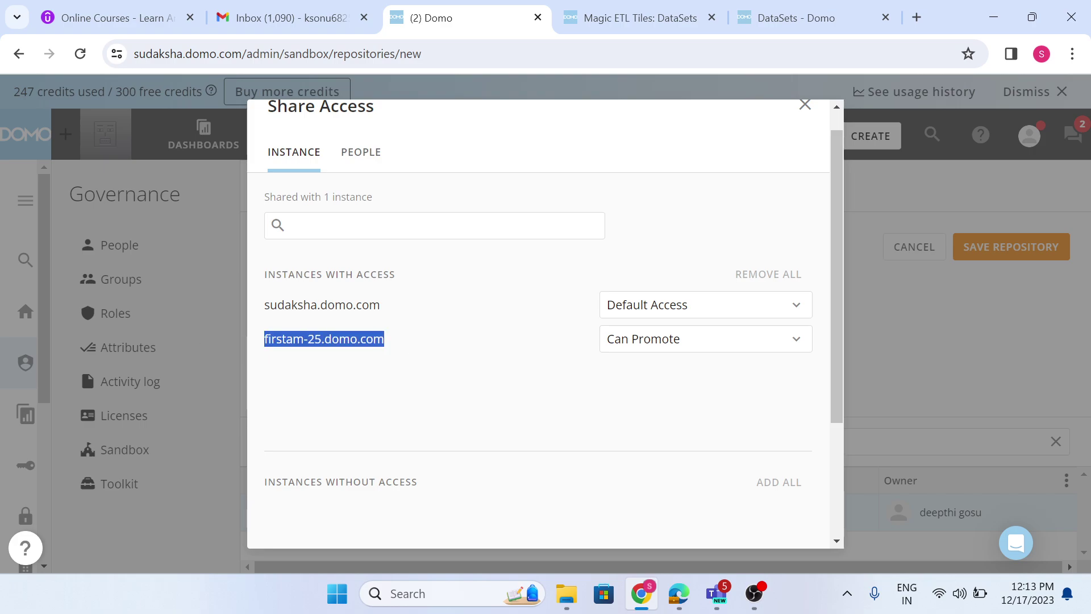
scroll(400, 348, up, 1)
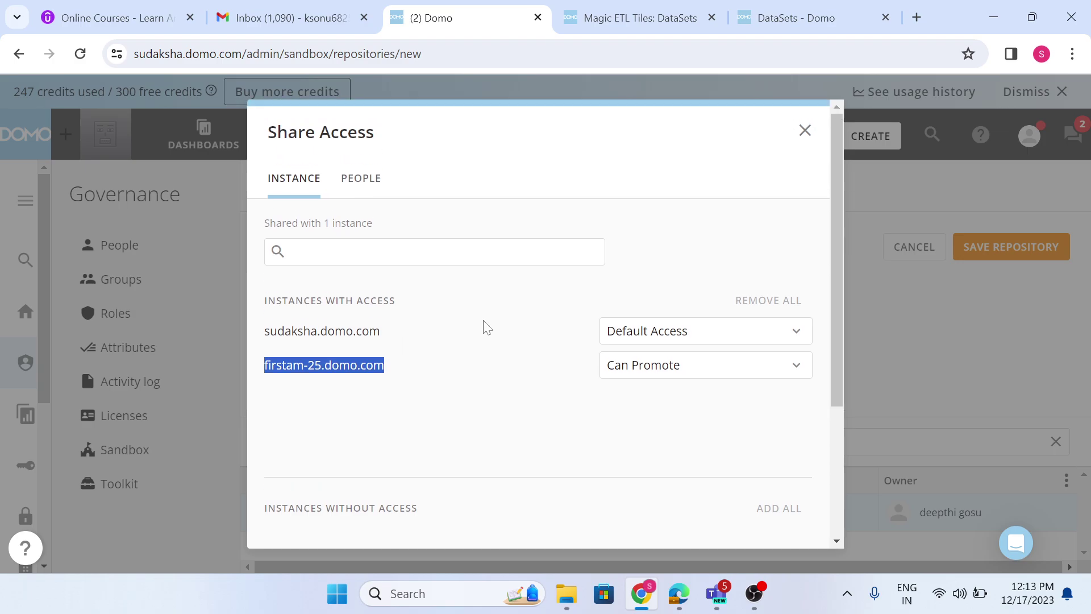
click(806, 128)
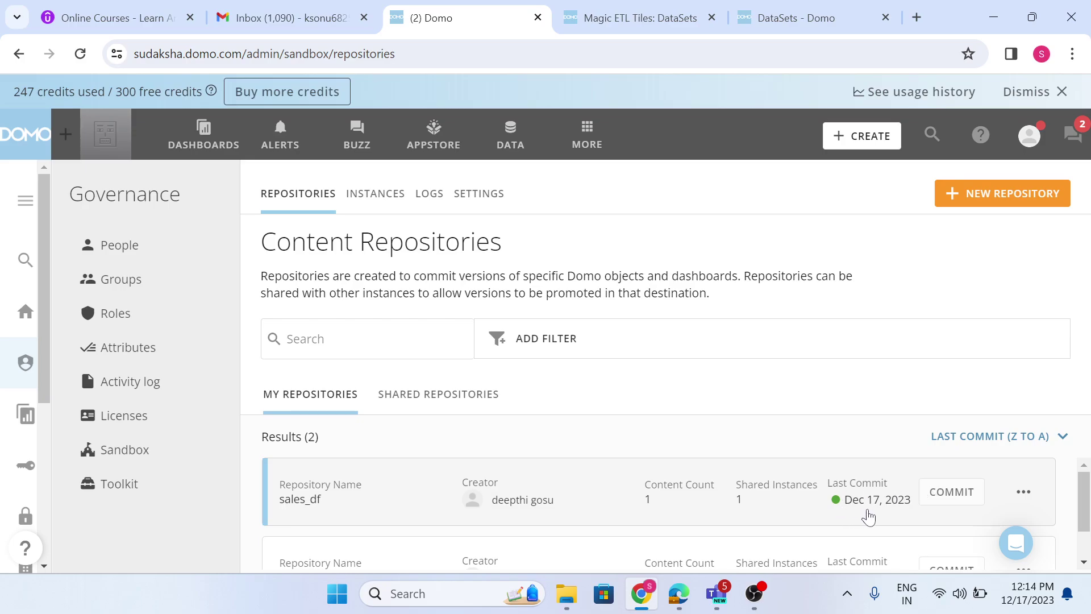
click(775, 17)
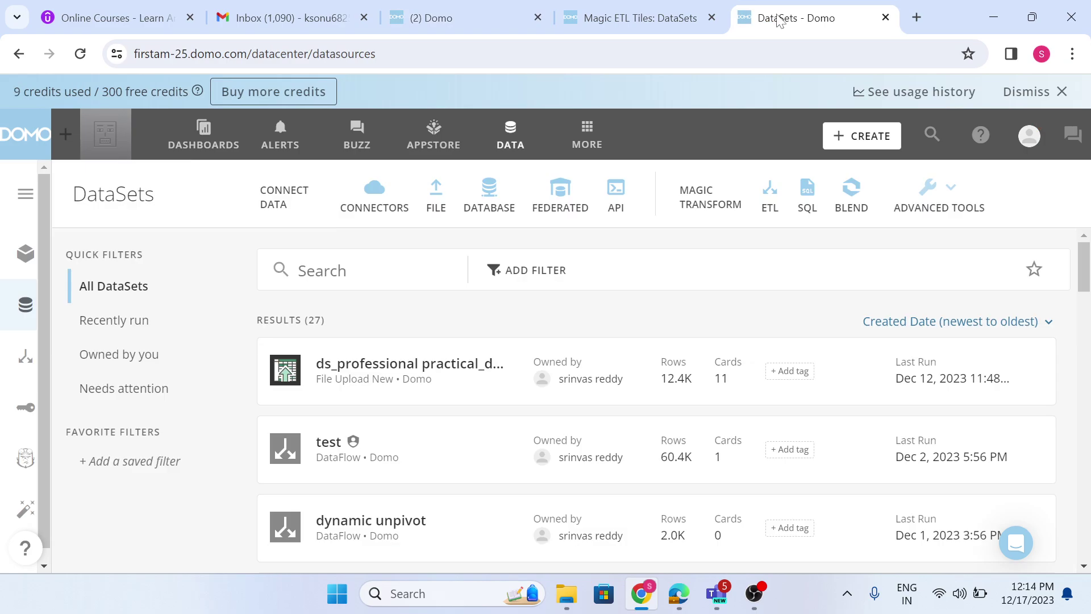
Step: On firstam-25, go to Admin > Sandbox and list the shared repositories
click(577, 145)
click(463, 207)
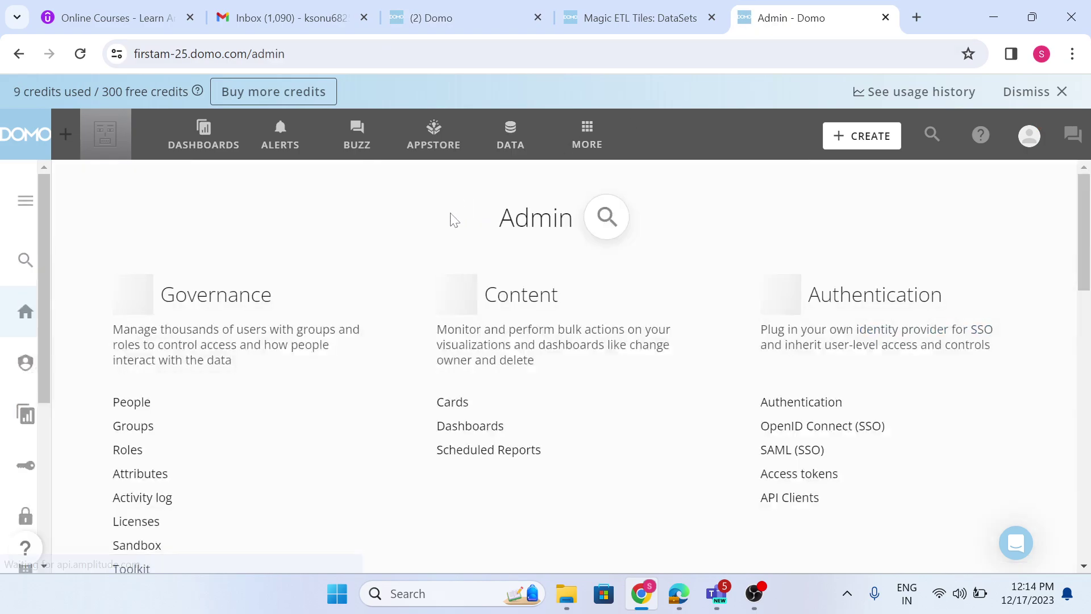
scroll(227, 398, down, 3)
click(172, 387)
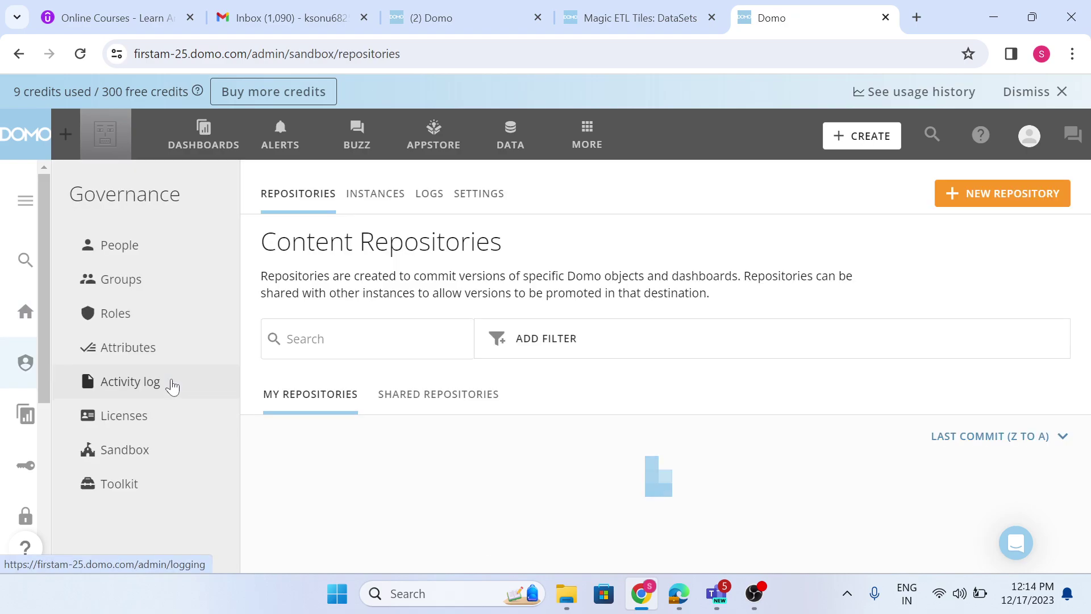
click(432, 401)
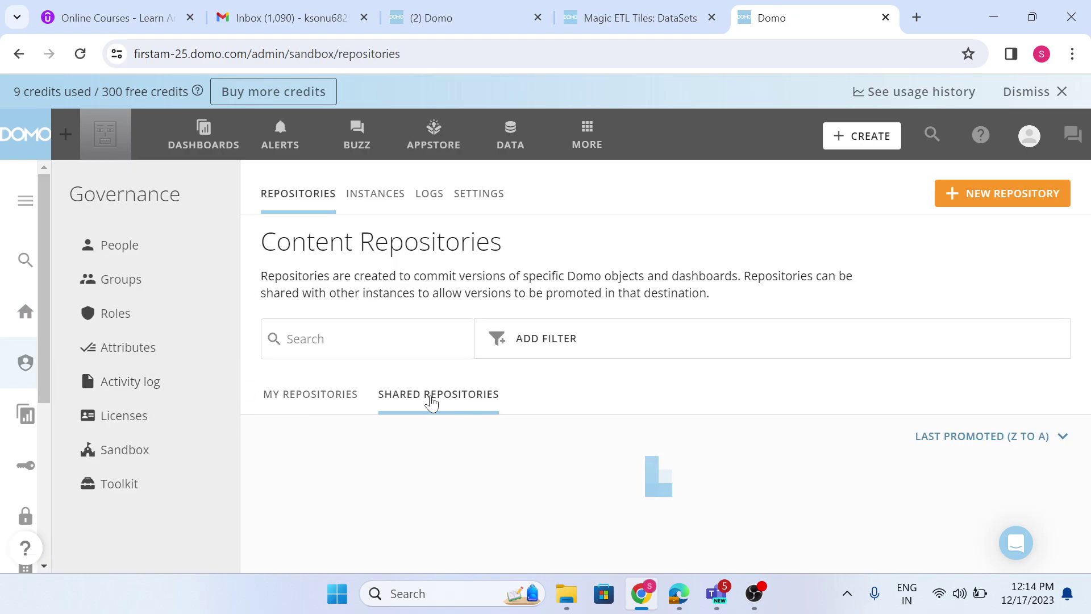
scroll(353, 506, down, 1)
scroll(380, 494, up, 1)
Step: Assign a user as owner of sales_df, save, and open its Promote page
click(926, 493)
click(393, 290)
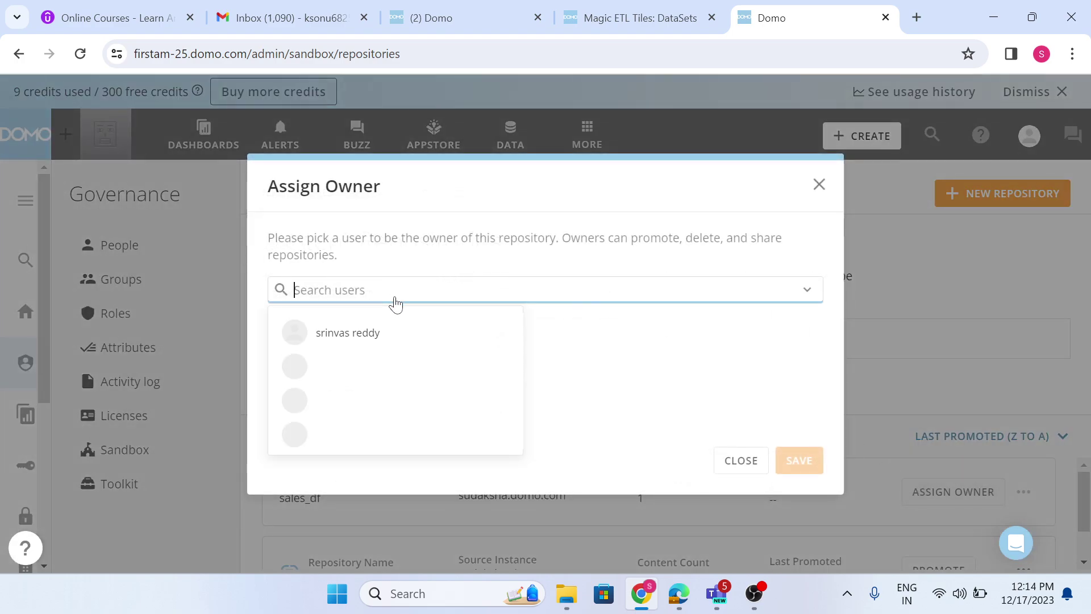
click(394, 334)
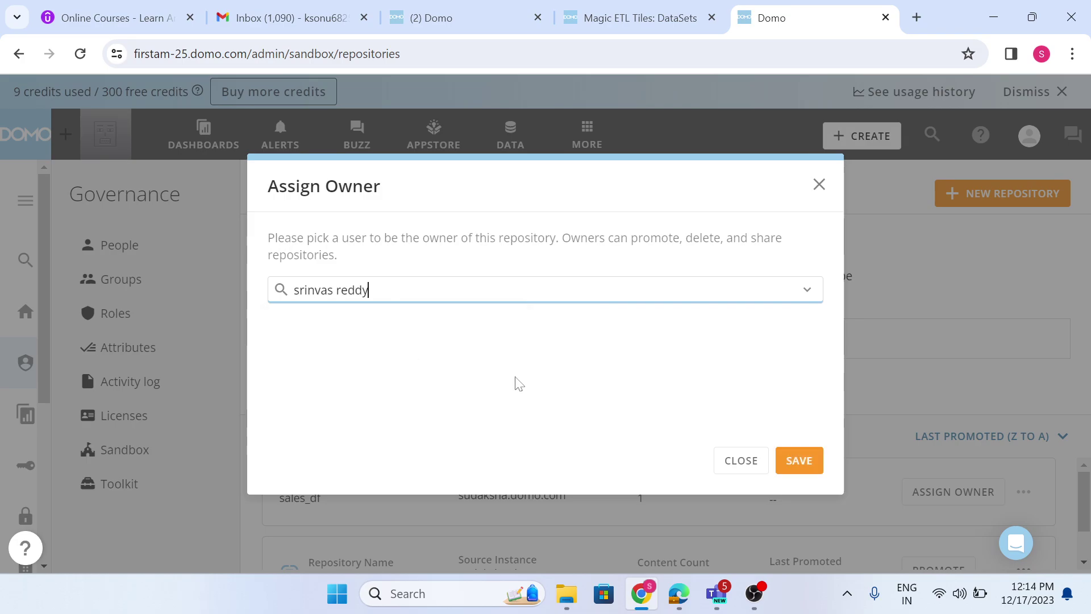
click(794, 459)
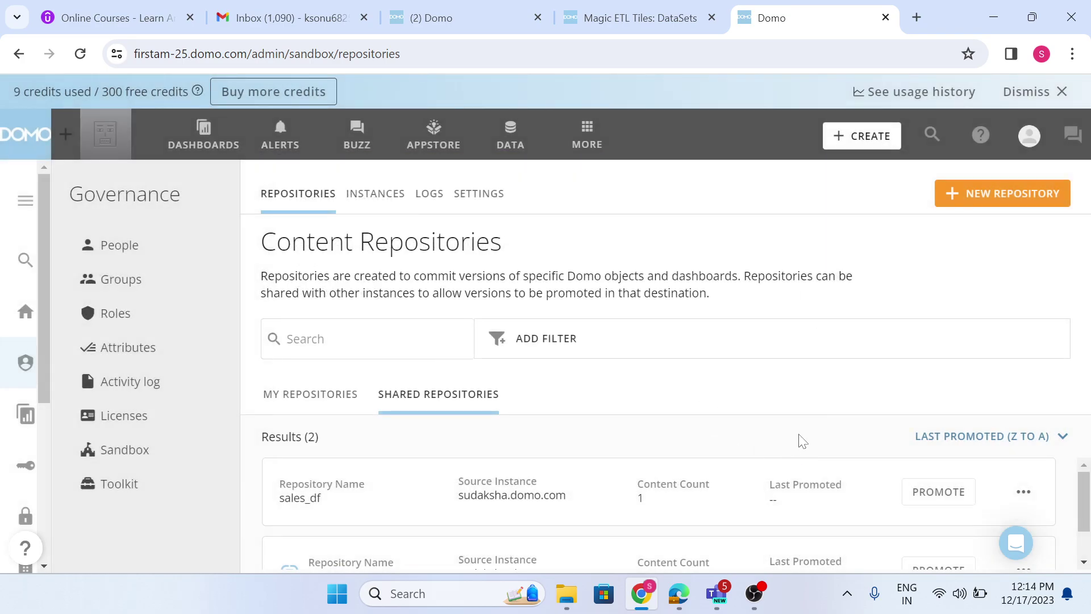
click(943, 493)
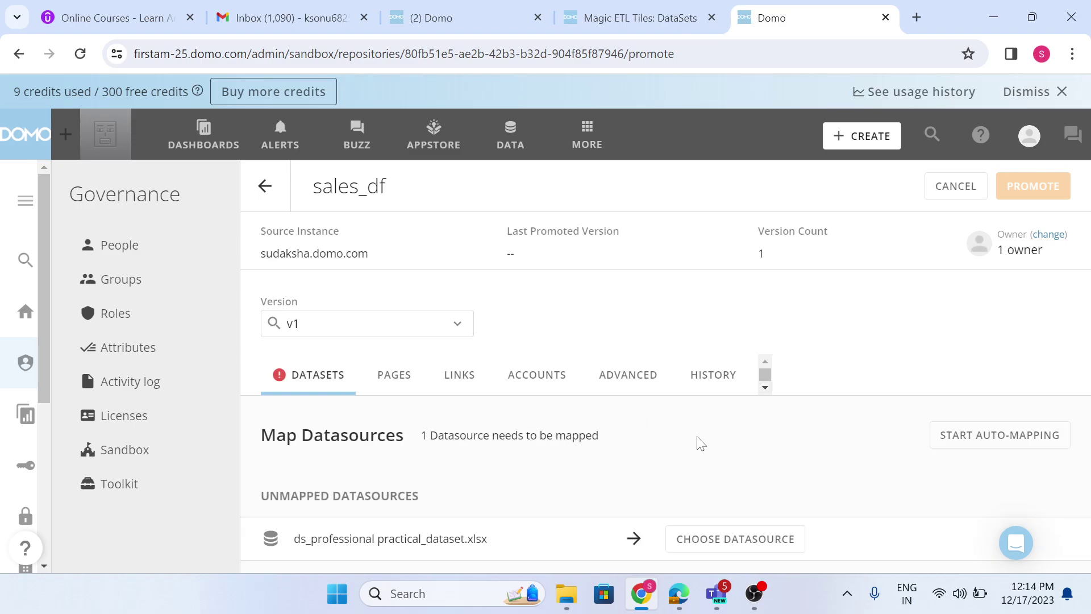
Step: Map the unmapped sales_df datasource to ds_professional practical_dataset
click(749, 542)
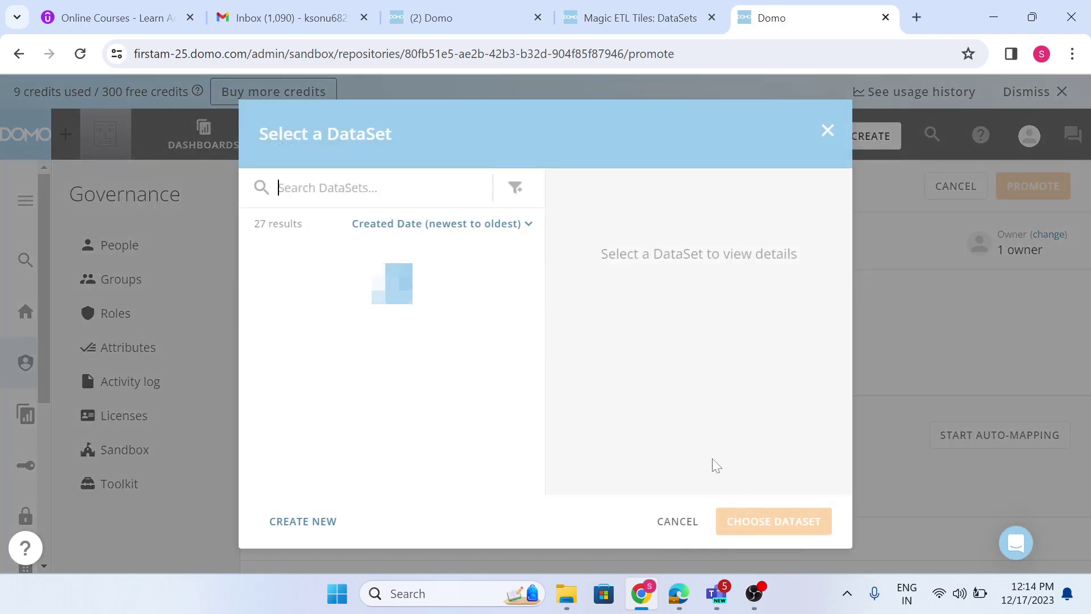
click(413, 251)
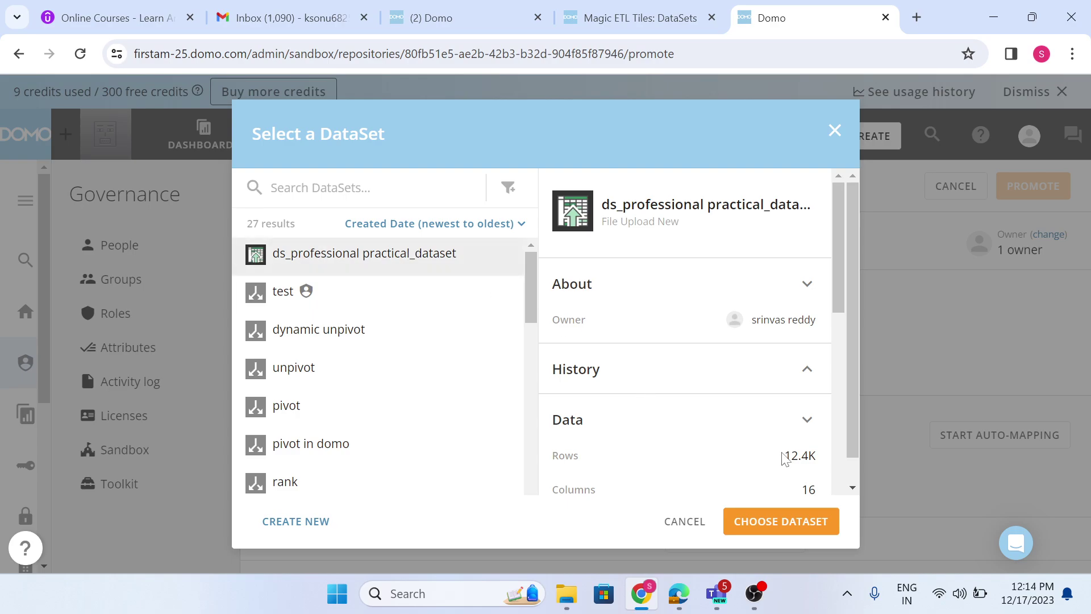
click(819, 521)
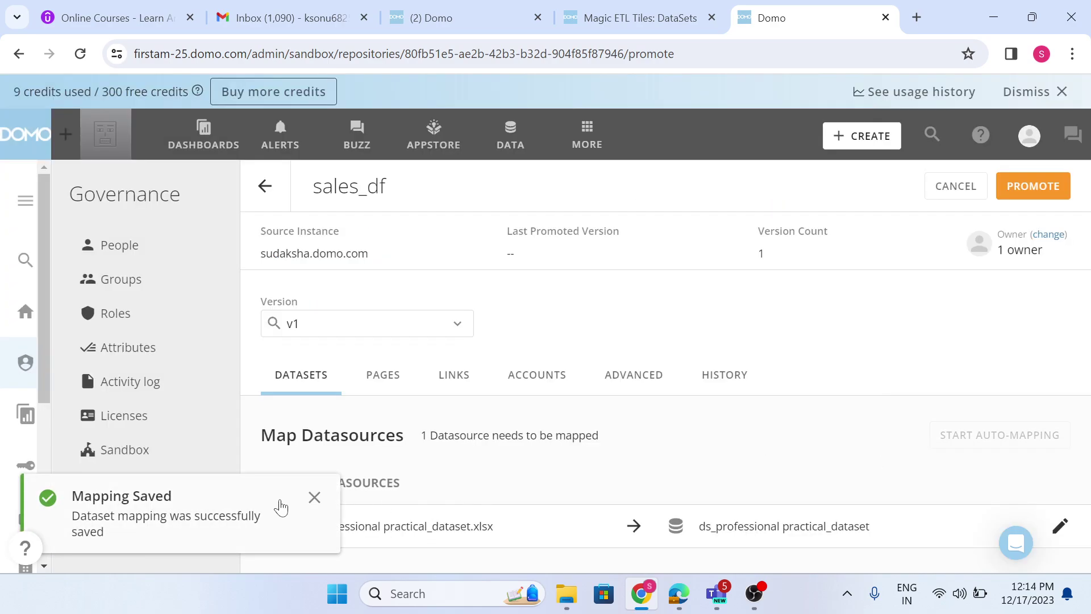
click(314, 497)
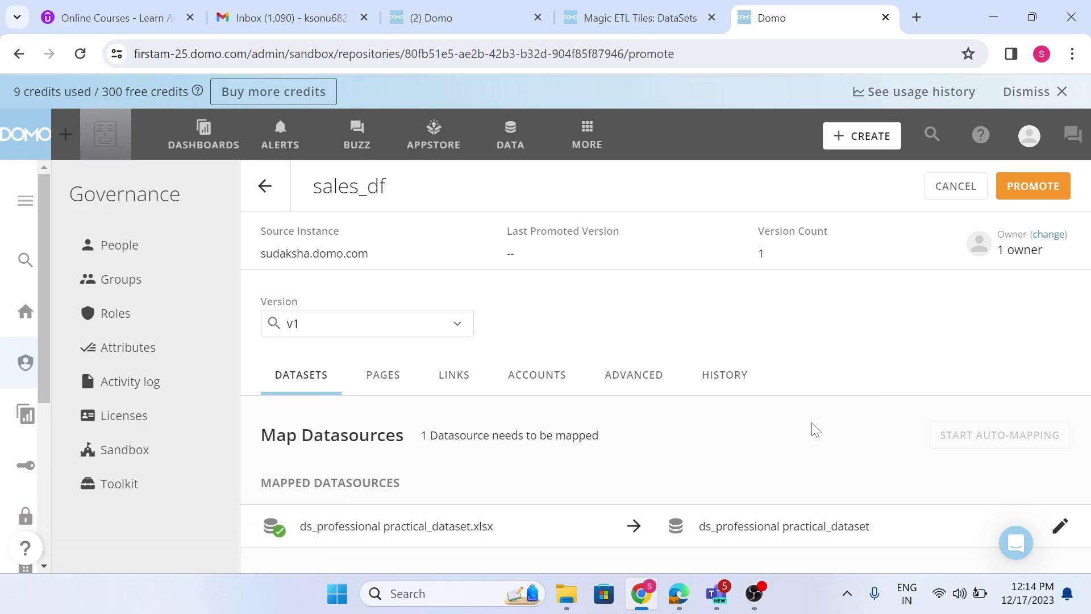
Step: Promote sales_df into firstam-25, confirm, and check the DataSets list
click(1024, 199)
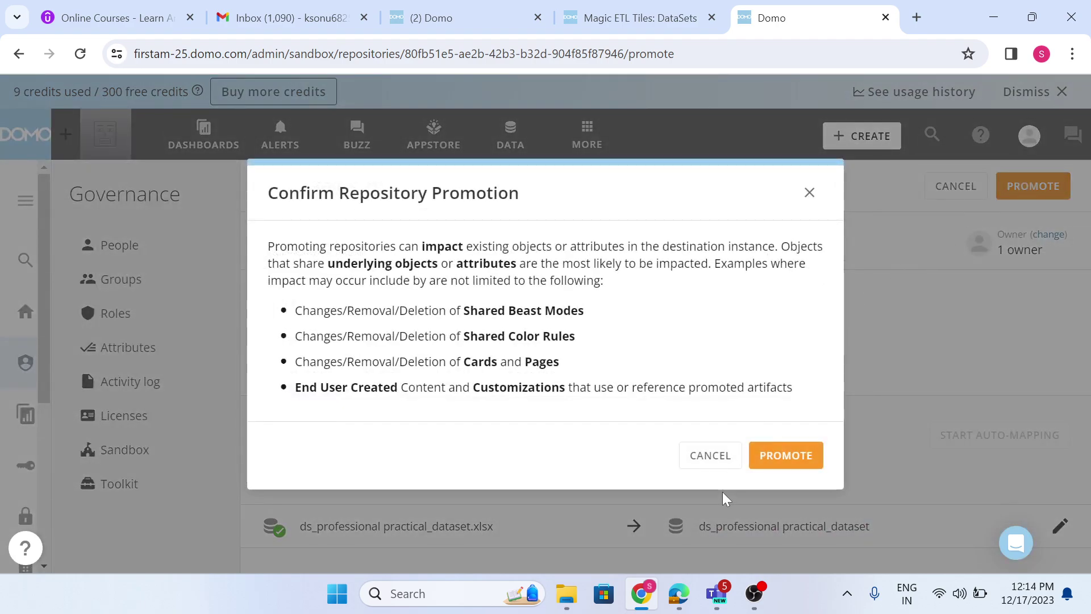
click(799, 458)
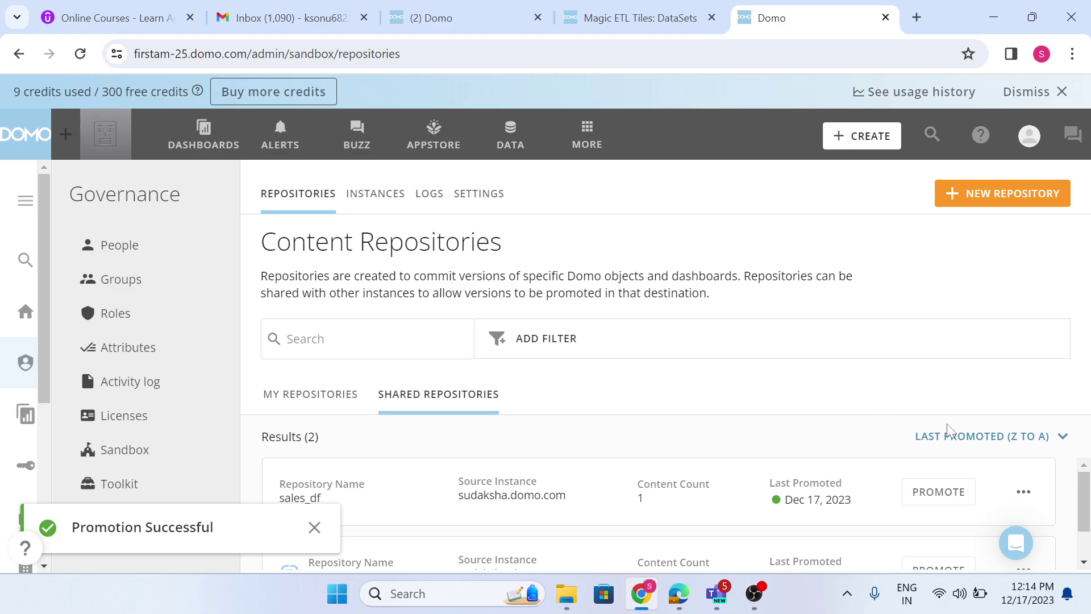
click(509, 143)
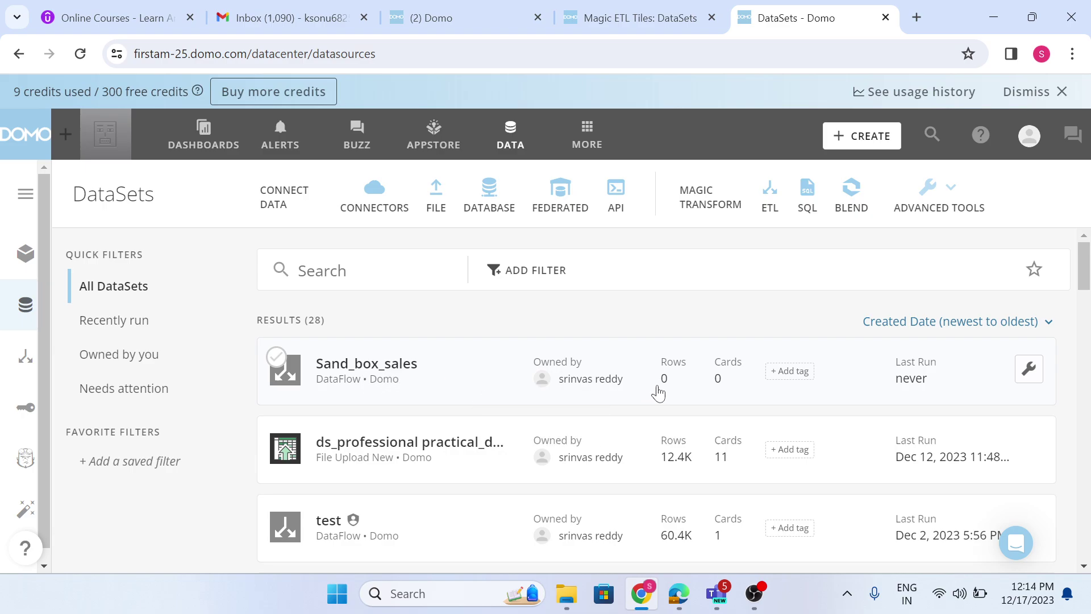
Step: Open the DataFlow behind the promoted Sand_box_sales dataset on firstam-25
click(1023, 374)
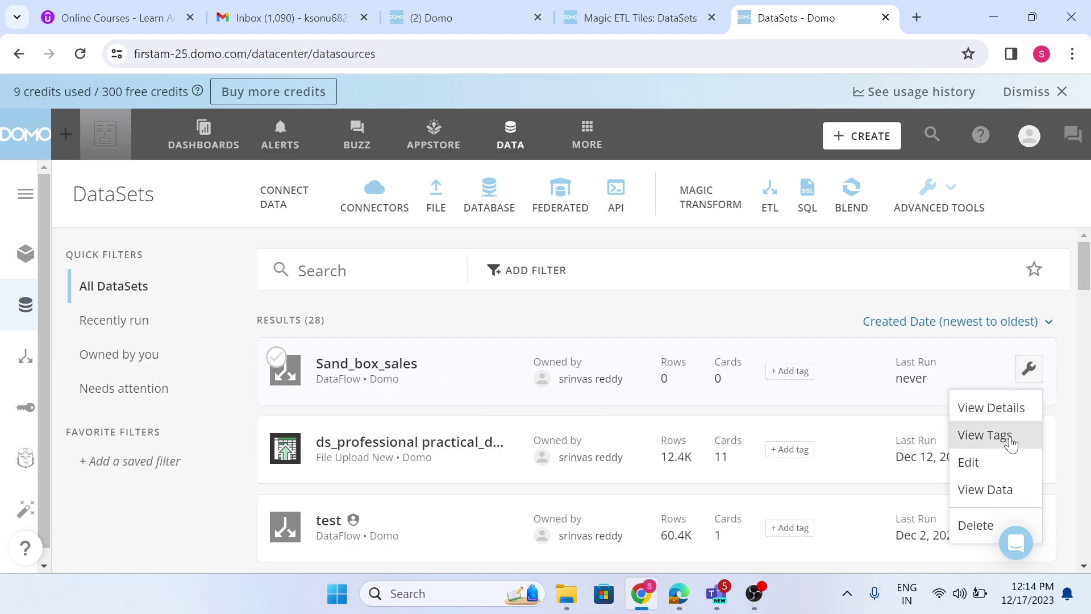
click(436, 363)
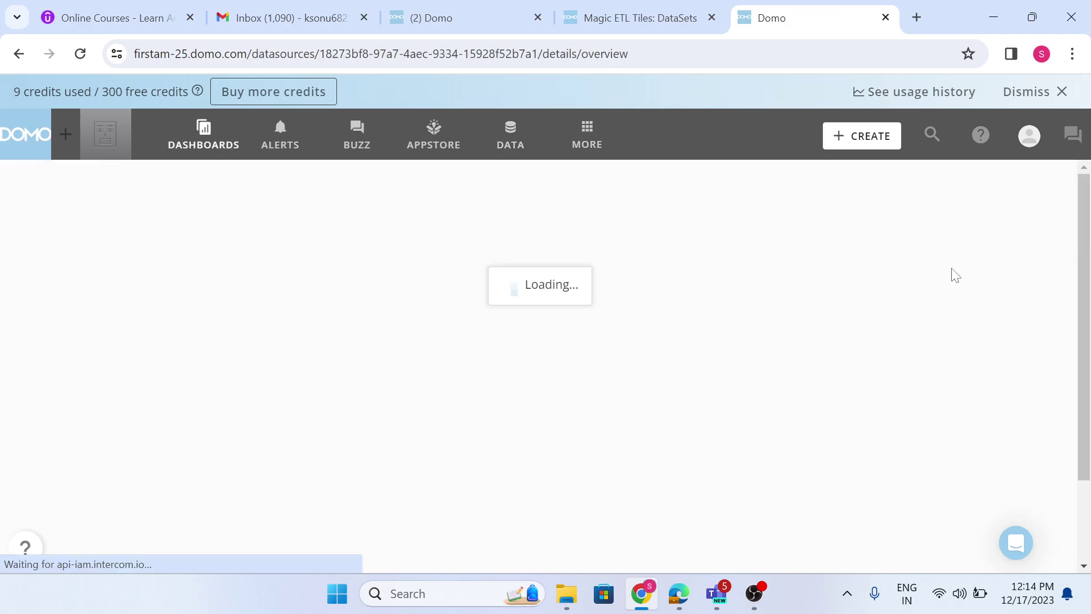
click(1017, 186)
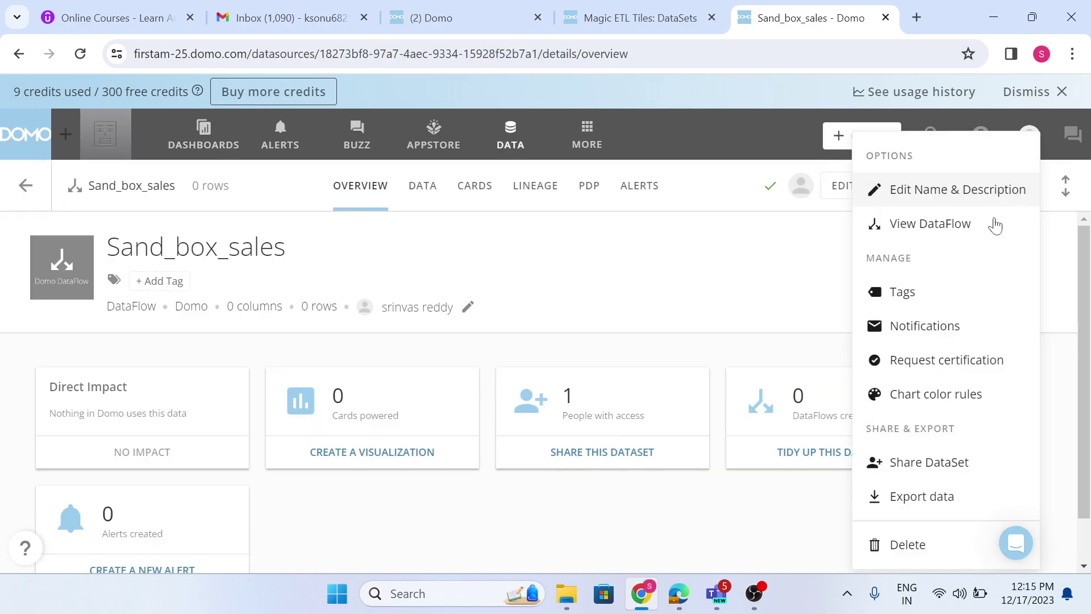
click(888, 225)
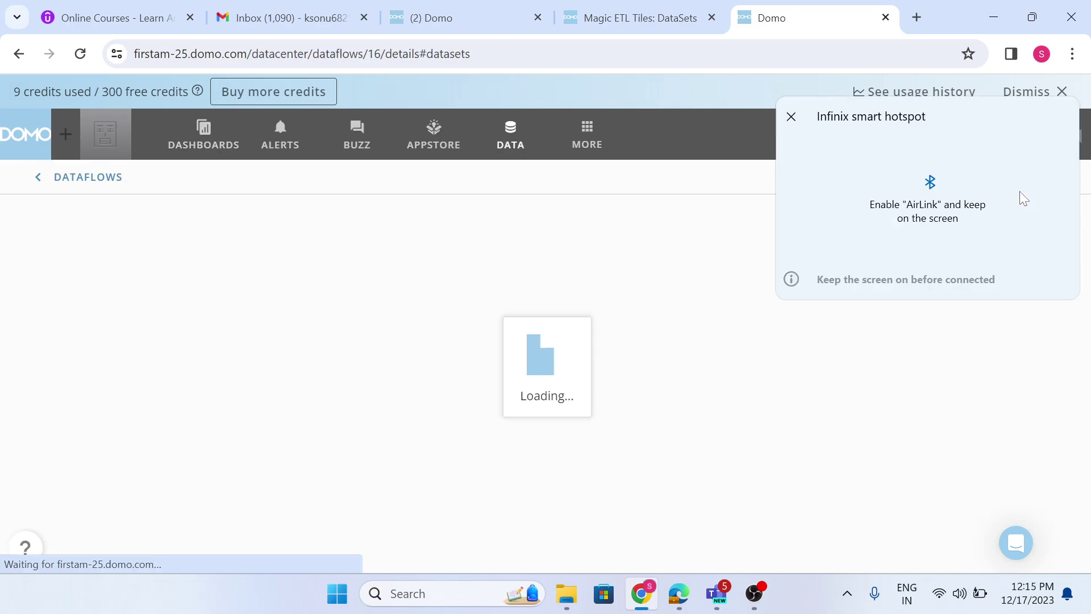
Step: Run the Sand_box_sales DataFlow and check its run history for the successful v1 run
click(1030, 228)
click(997, 273)
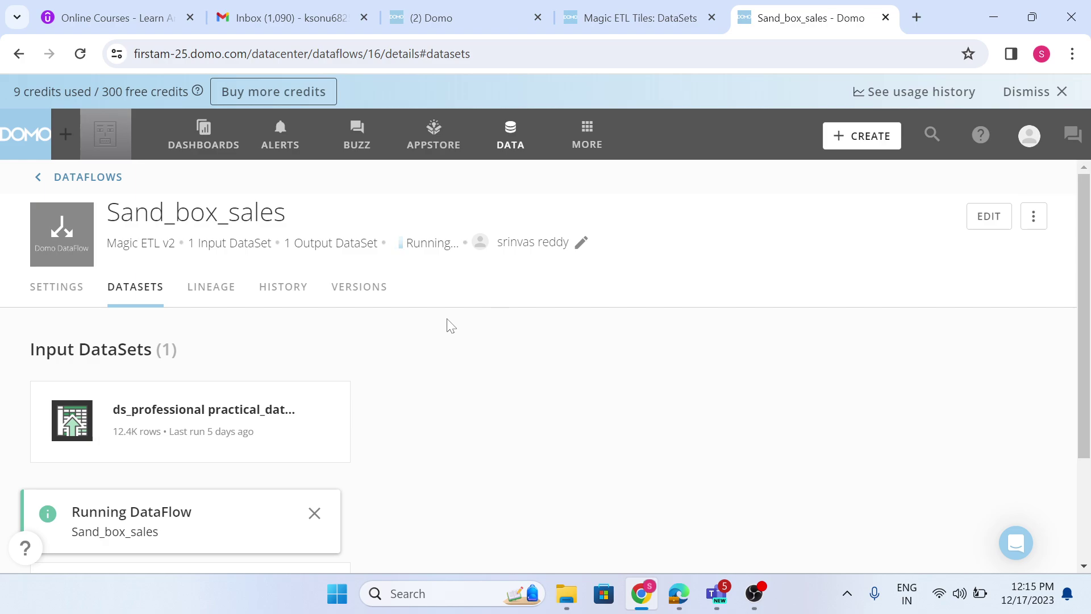
click(281, 292)
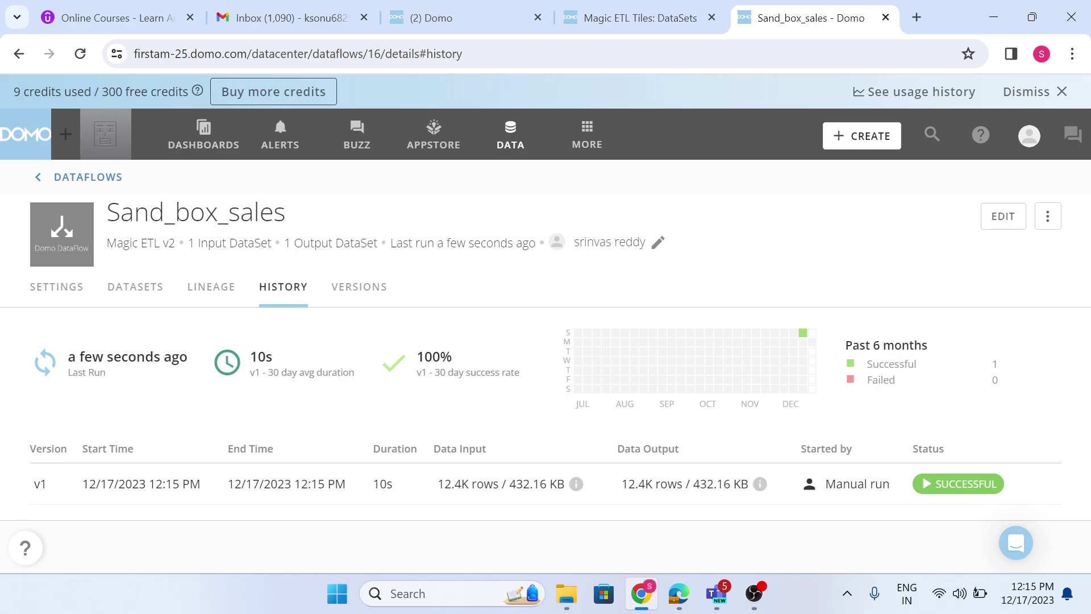
click(448, 13)
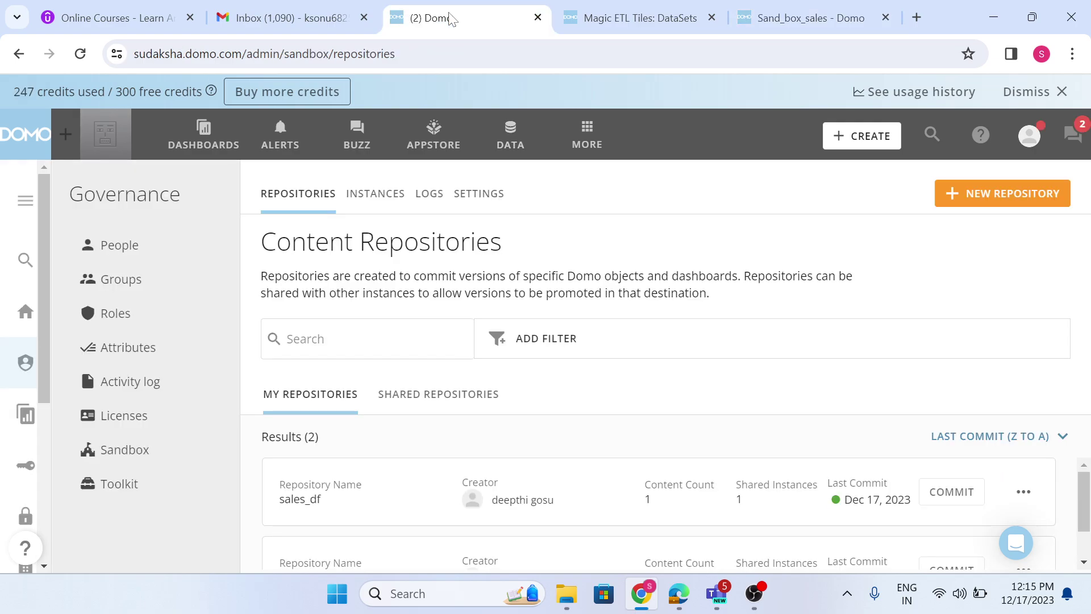
Step: Back on sudaksha, open the Sand_box_sales dataset from the DataSets list
click(866, 12)
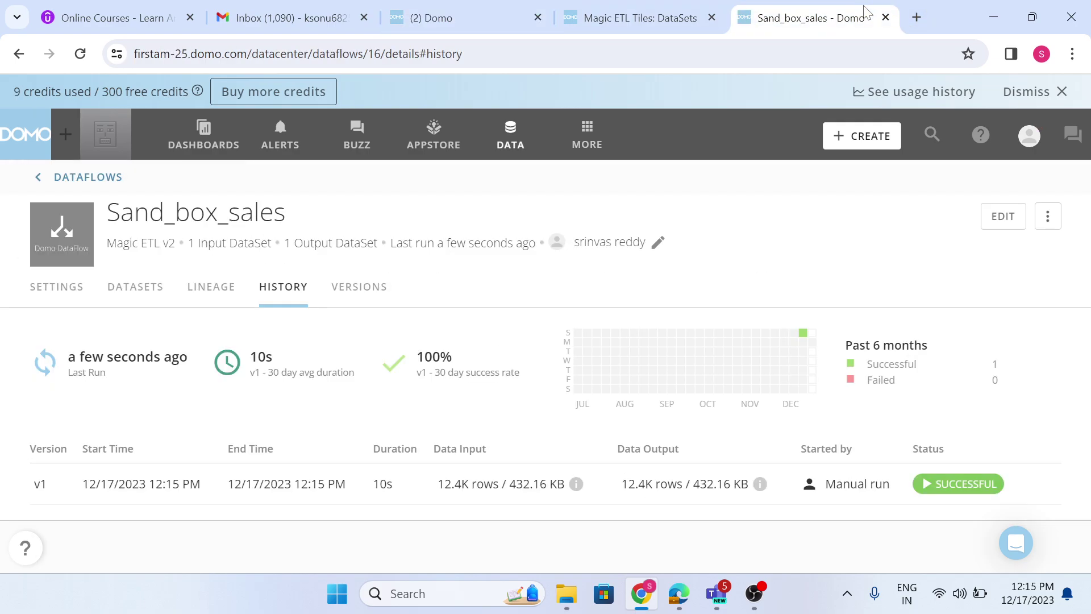
click(473, 18)
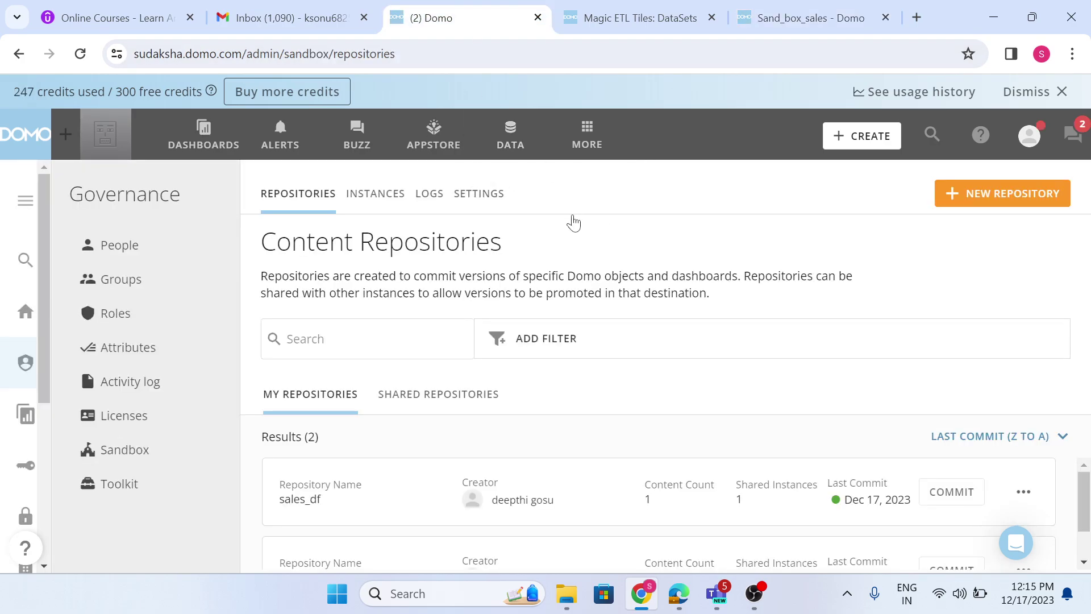
click(512, 145)
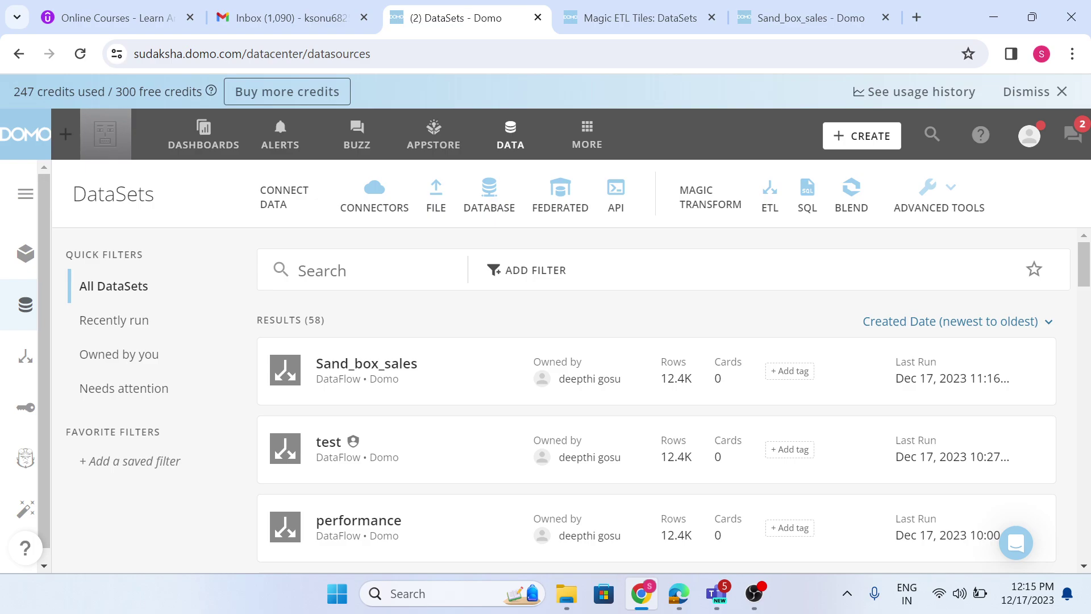
click(413, 383)
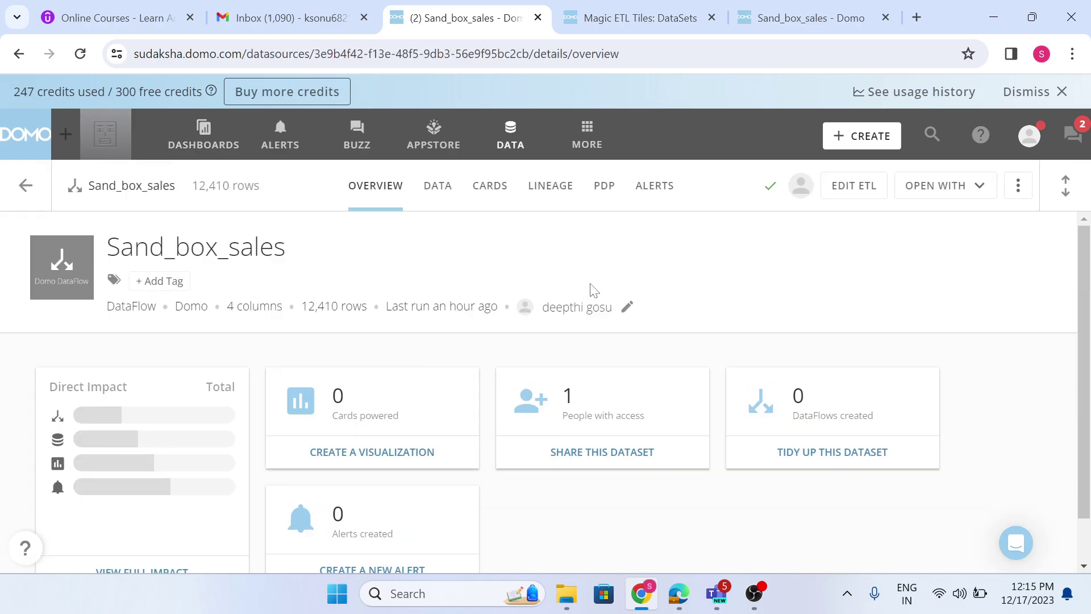
Step: Open the DataFlow in the Magic ETL editor and select its Select Columns step
click(449, 198)
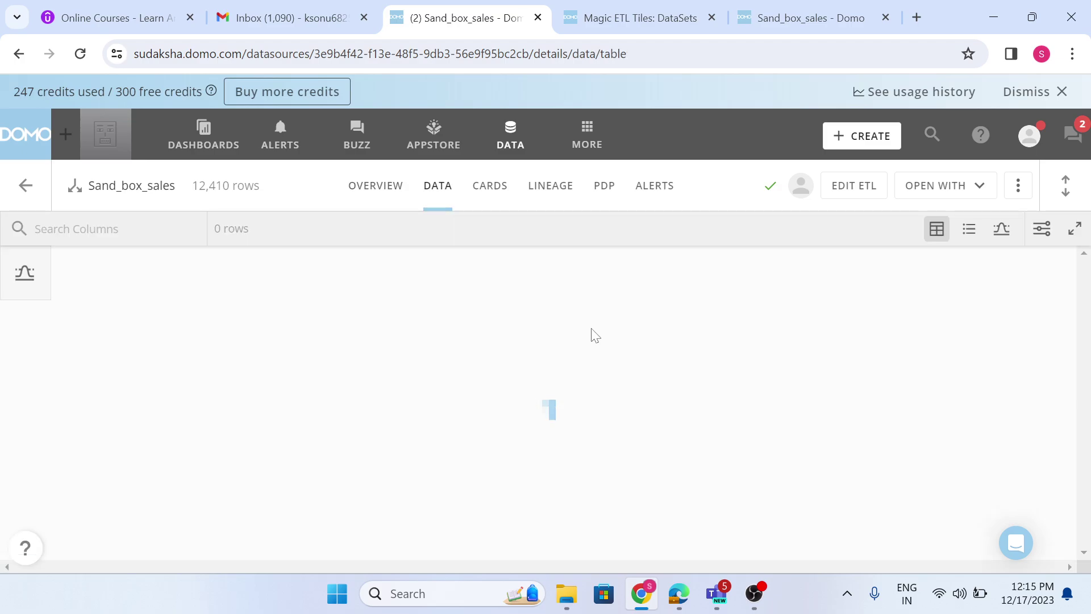
click(855, 185)
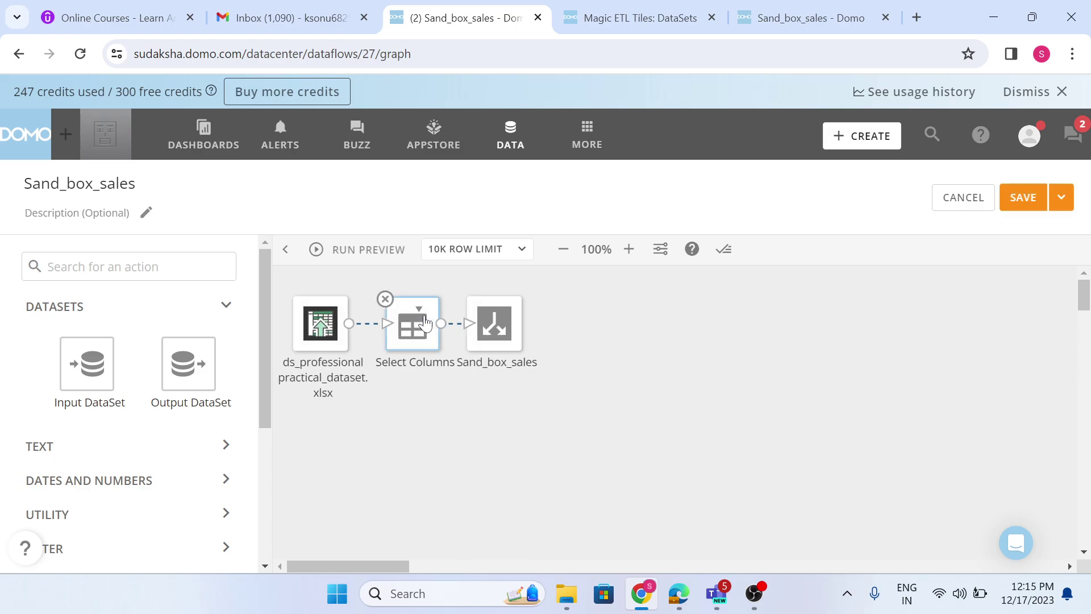
click(425, 323)
Step: Check the second instance's Sand_box_sales output dataset, then return to the DataFlow being edited
drag(555, 397, 554, 343)
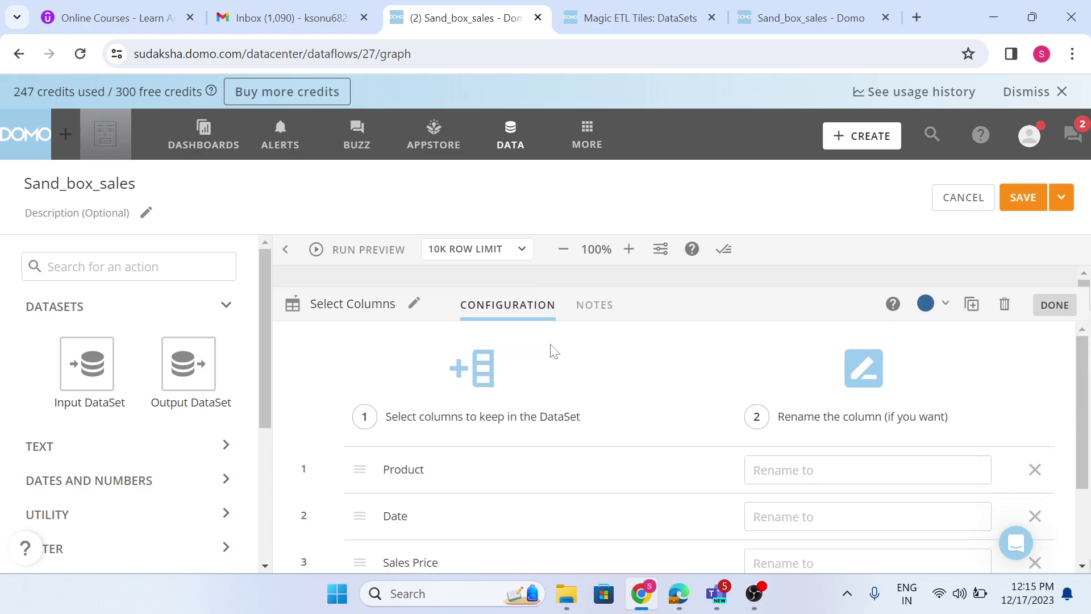
scroll(556, 392, down, 2)
click(836, 7)
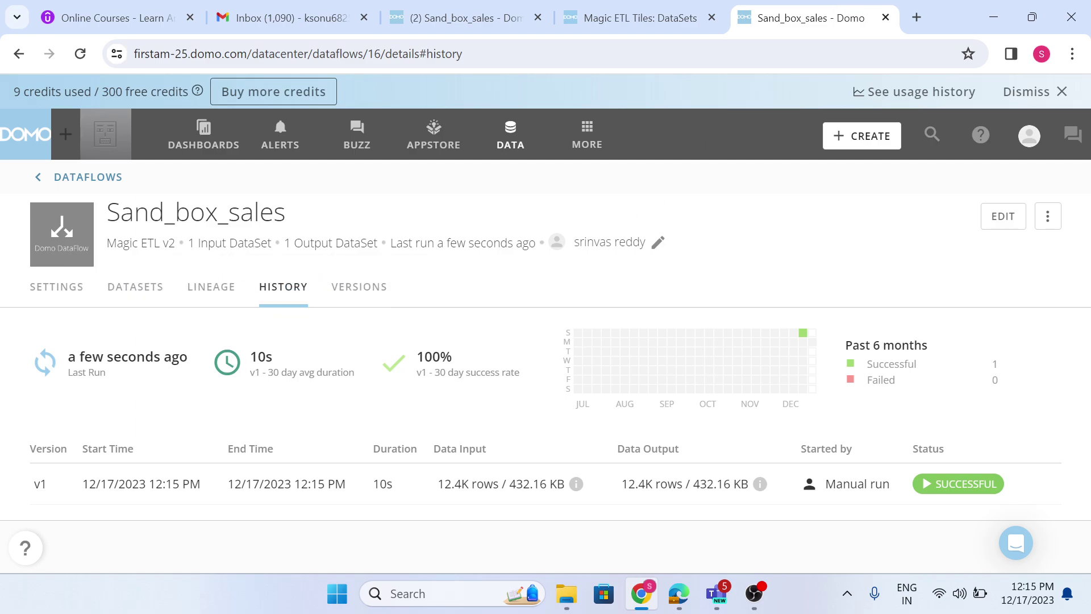
click(138, 308)
scroll(134, 443, down, 2)
click(136, 533)
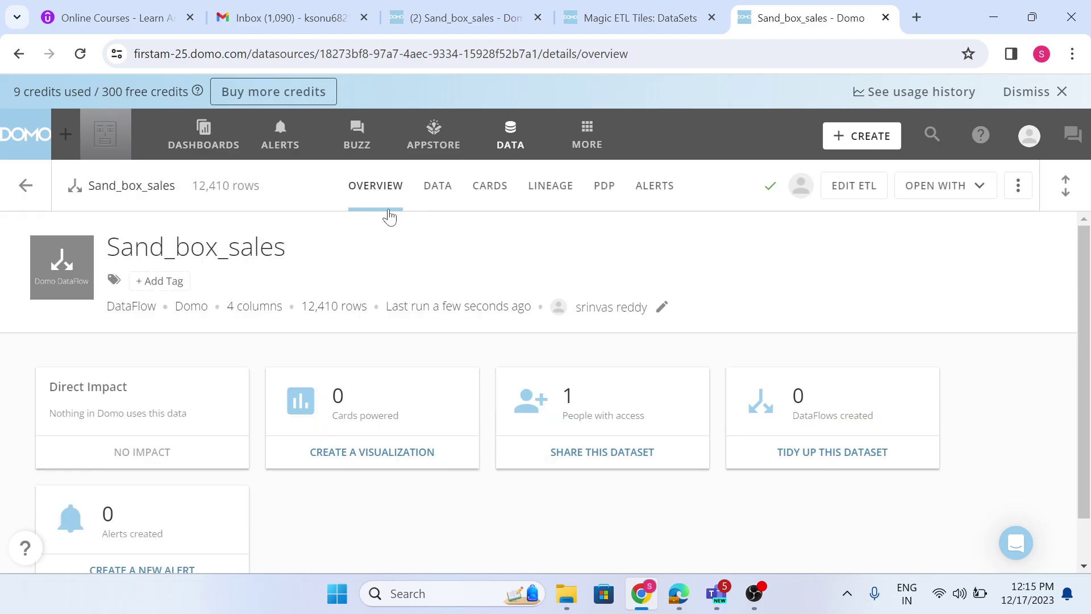
click(441, 203)
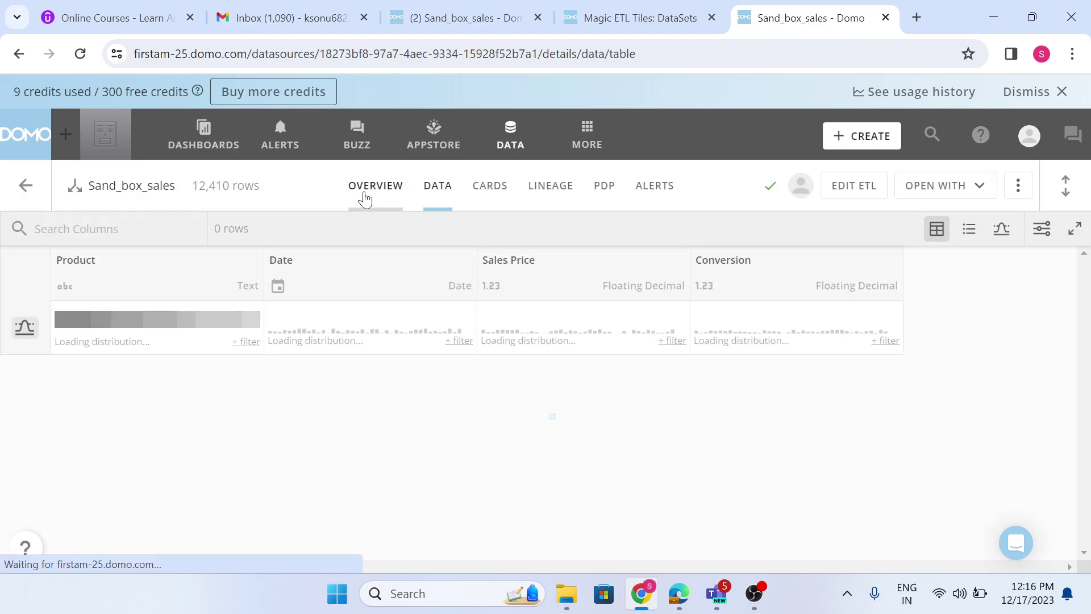
click(367, 192)
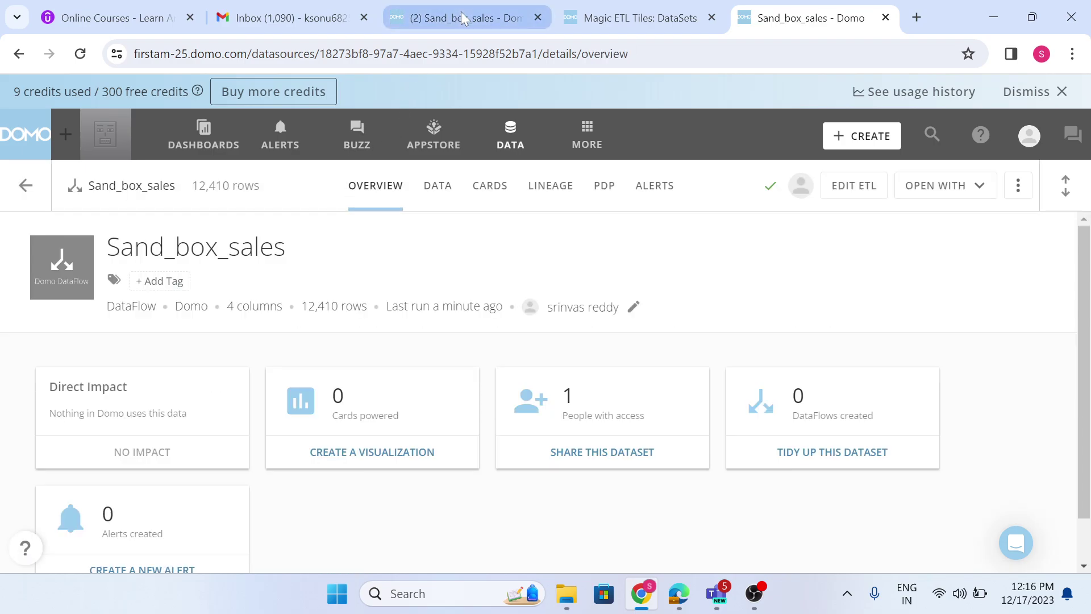
click(463, 18)
scroll(522, 416, down, 1)
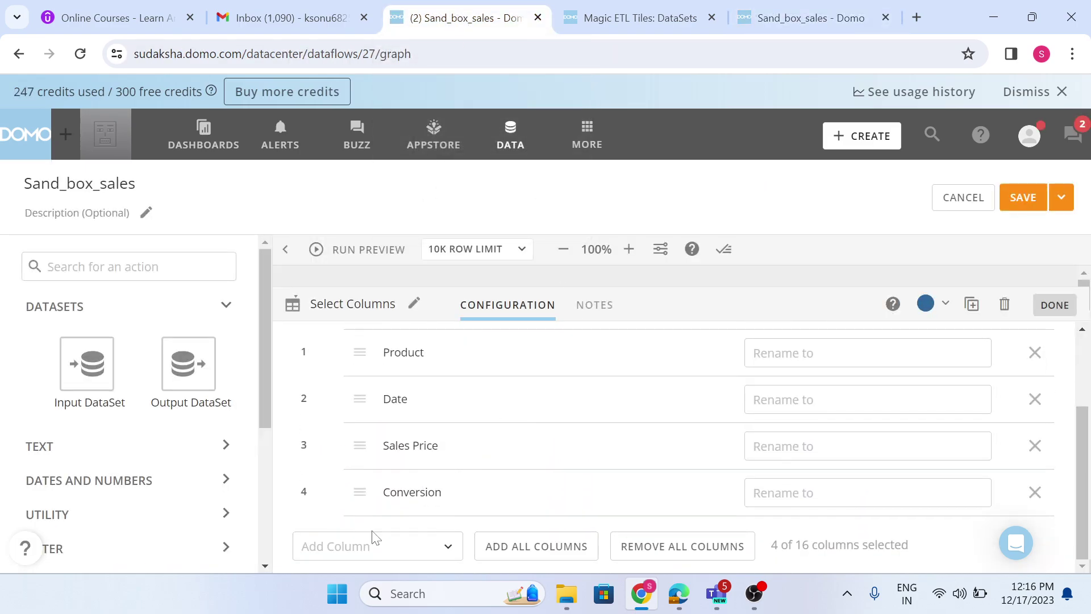
Step: Add Region and Sales Margin Dollars to the Select Columns step
click(383, 546)
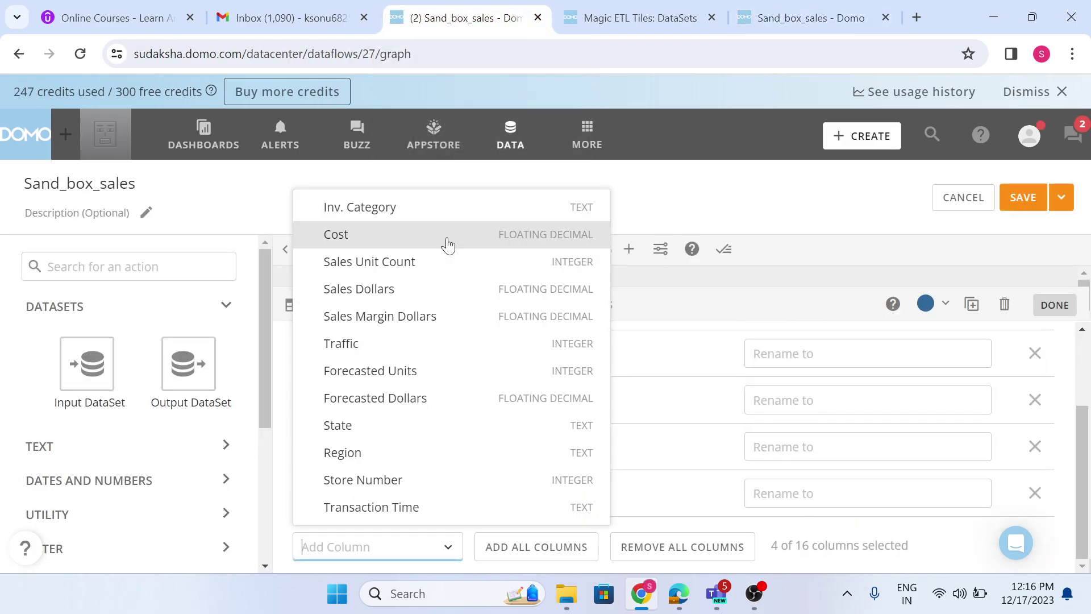
click(404, 453)
scroll(462, 497, down, 1)
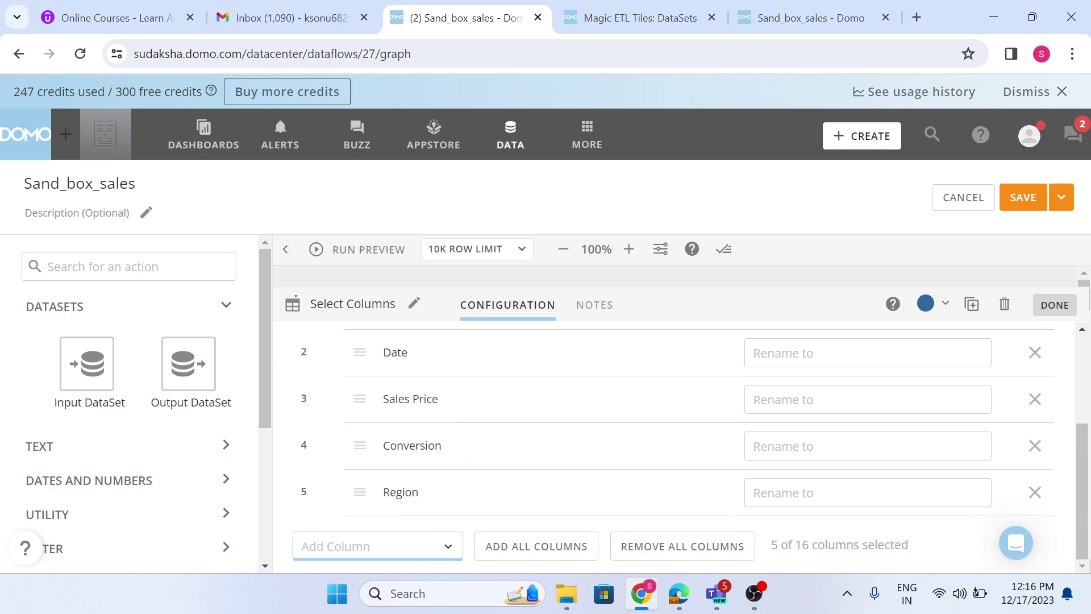
click(393, 547)
click(410, 344)
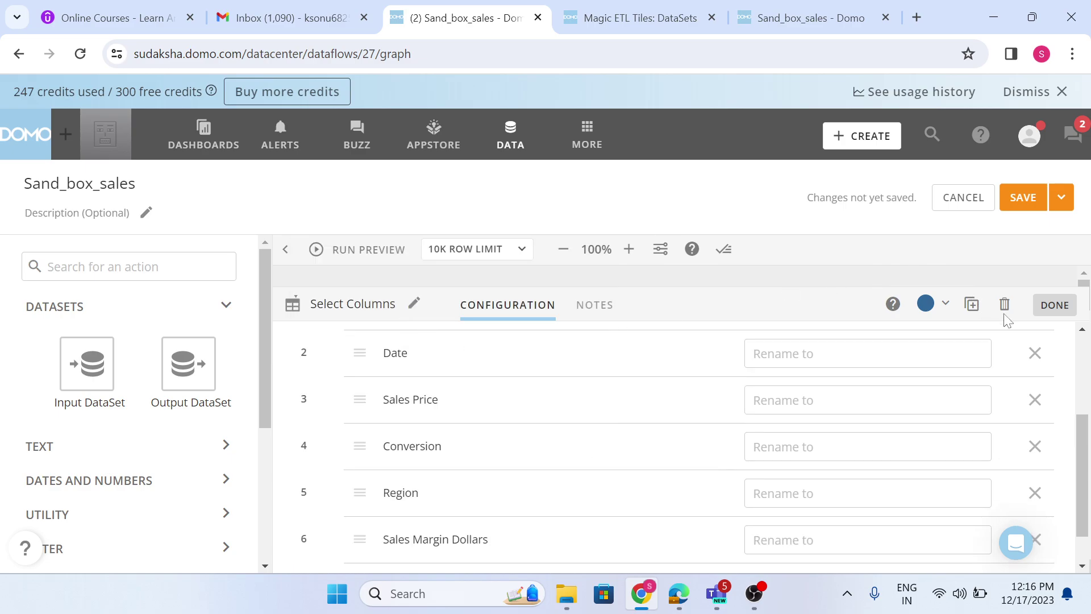
click(1052, 298)
Step: Save the DataFlow as a new version and run it
click(1061, 198)
click(1027, 235)
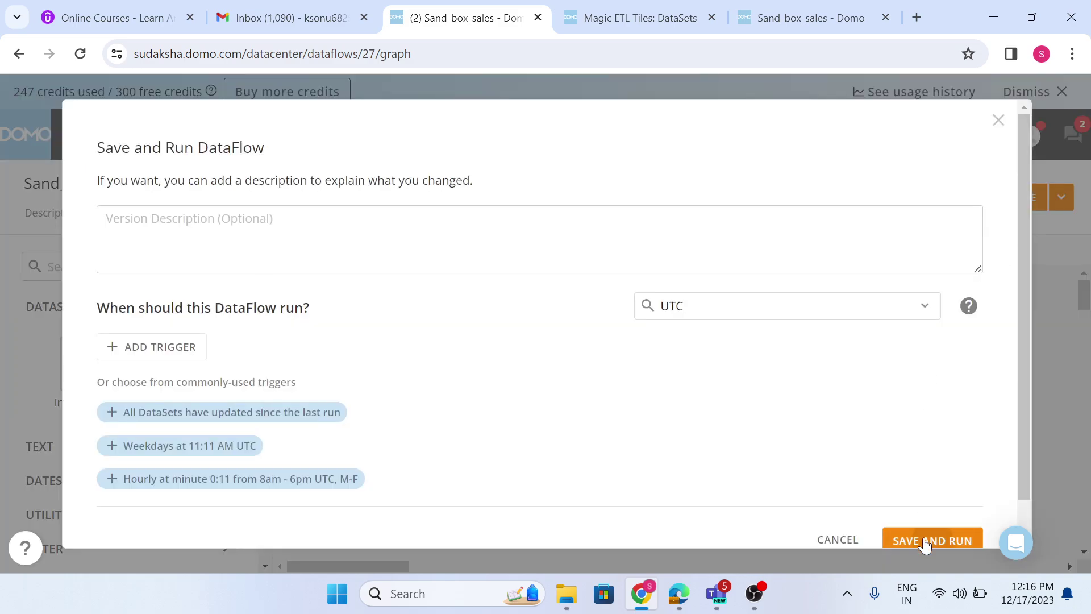
click(935, 538)
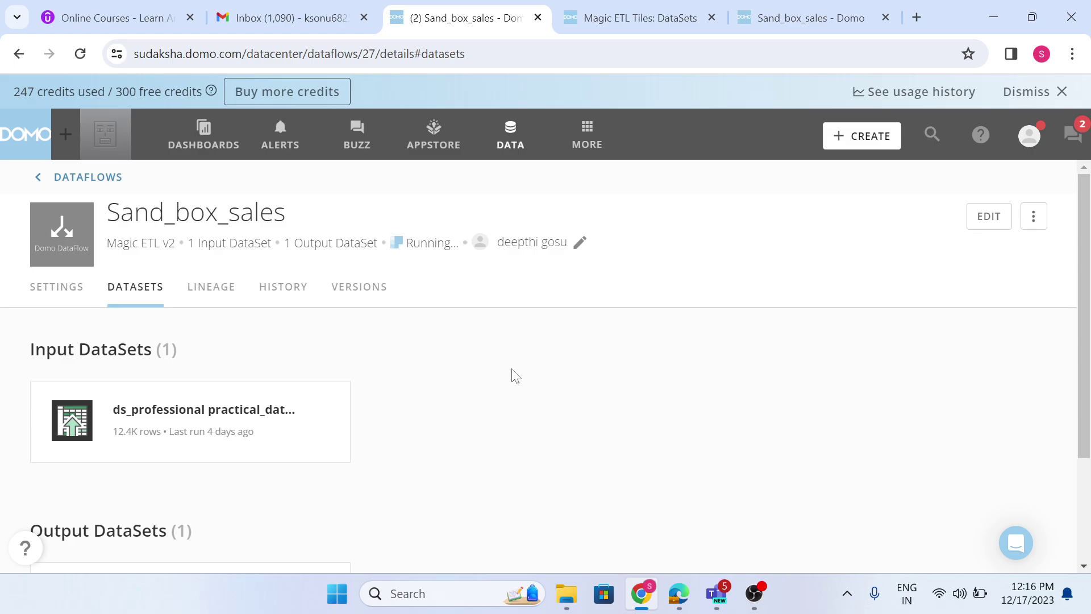
Step: Open the Sand_box_sales output dataset, then the Admin Sandbox repositories
scroll(515, 375, down, 3)
click(197, 467)
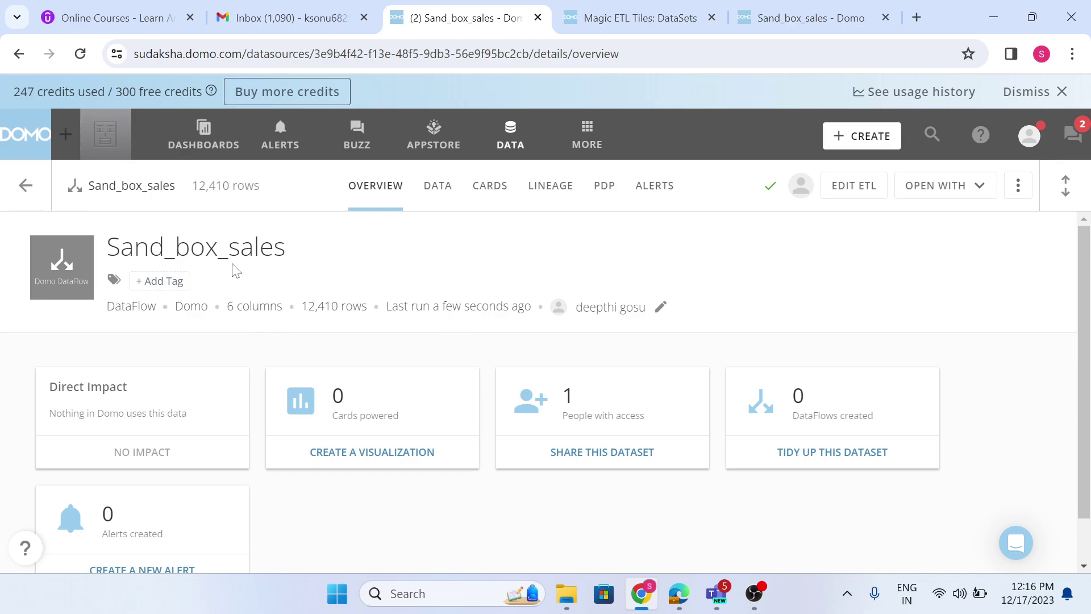
click(586, 135)
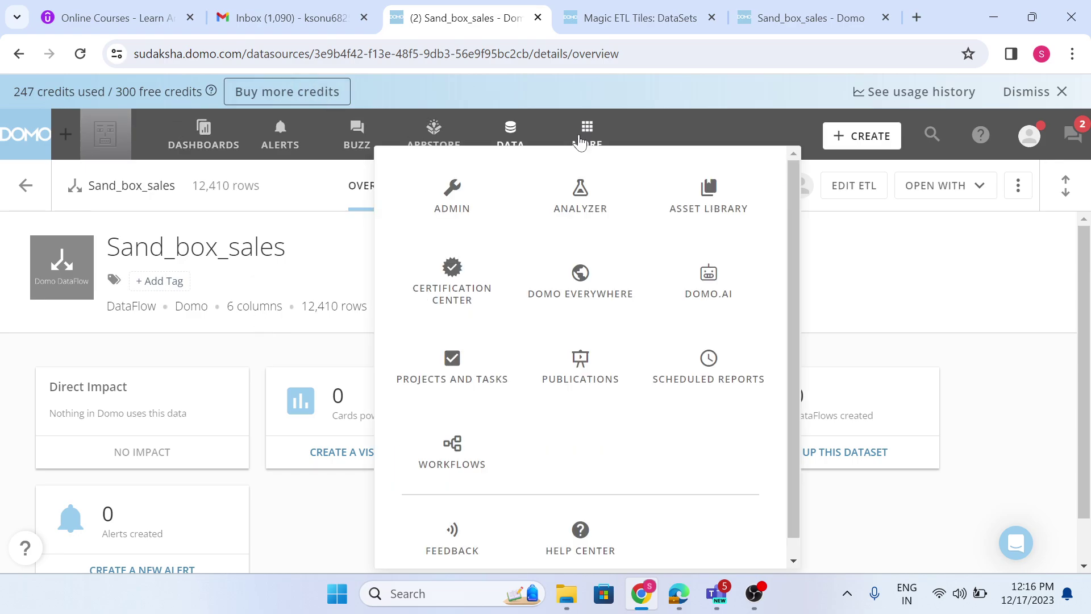
click(452, 205)
scroll(177, 407, down, 2)
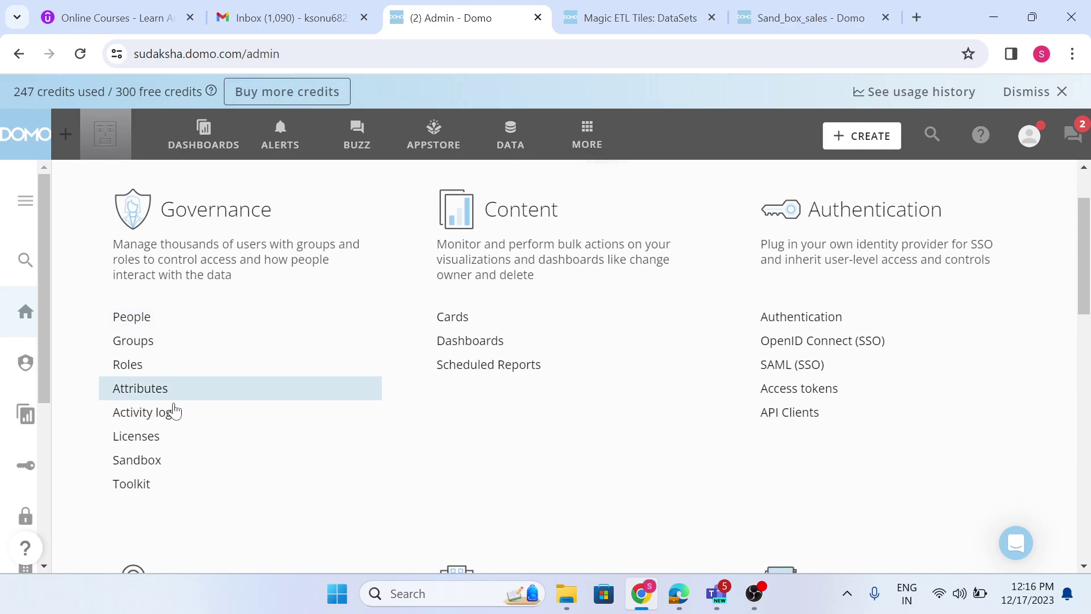
click(139, 460)
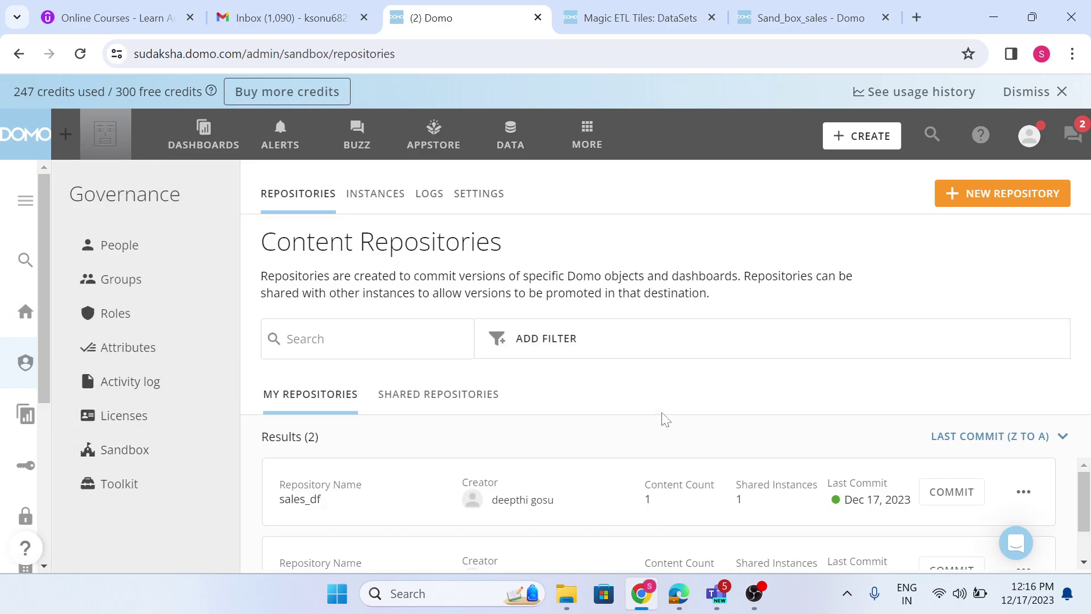
Step: Commit a new version of sales_df and switch to firstam-25's Sand_box_sales overview
click(943, 503)
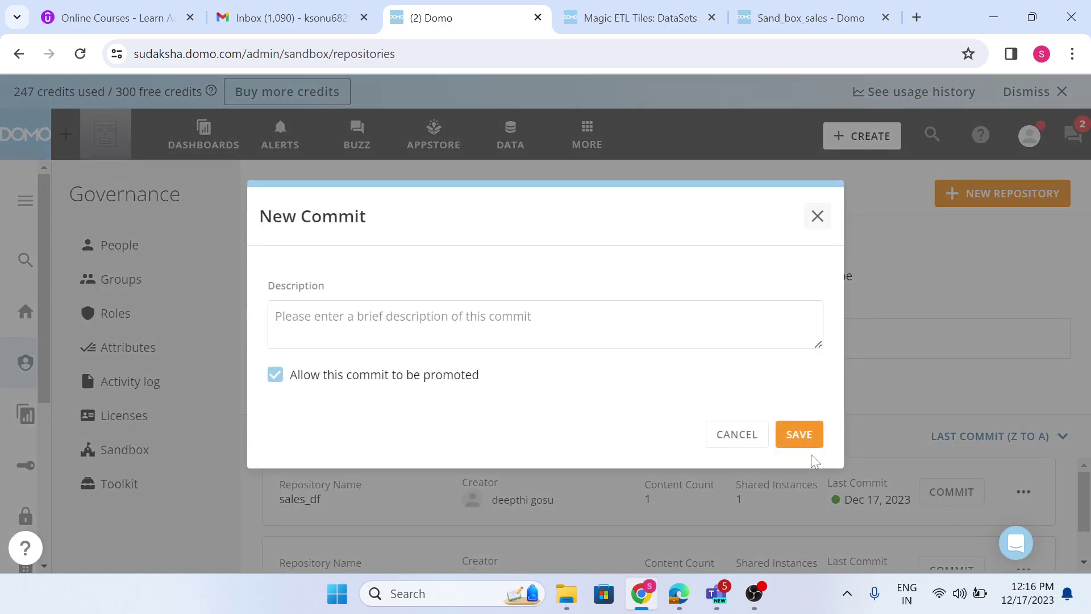
click(800, 439)
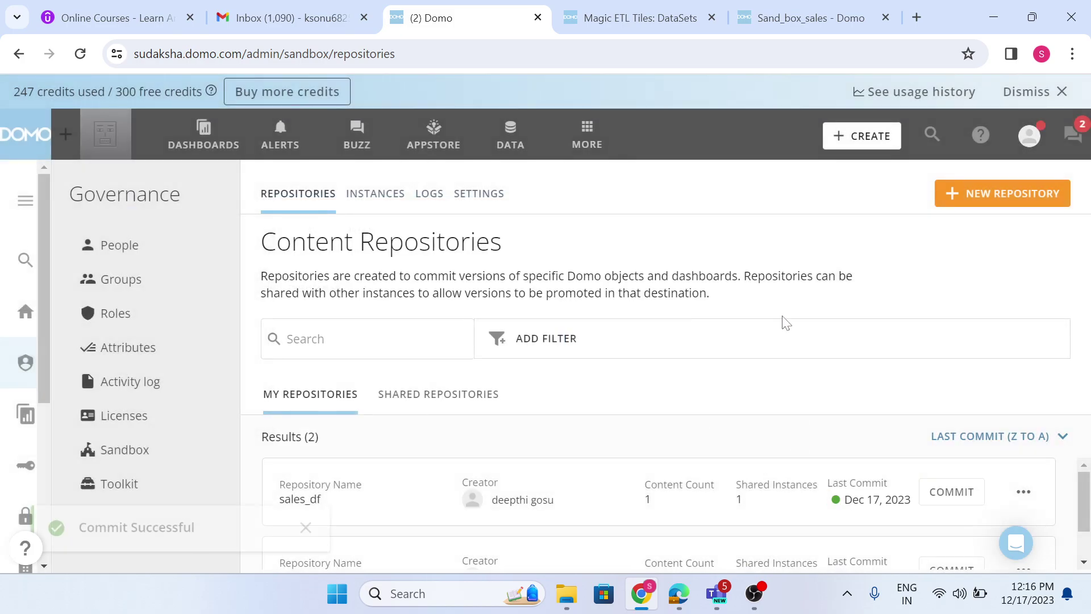
click(808, 17)
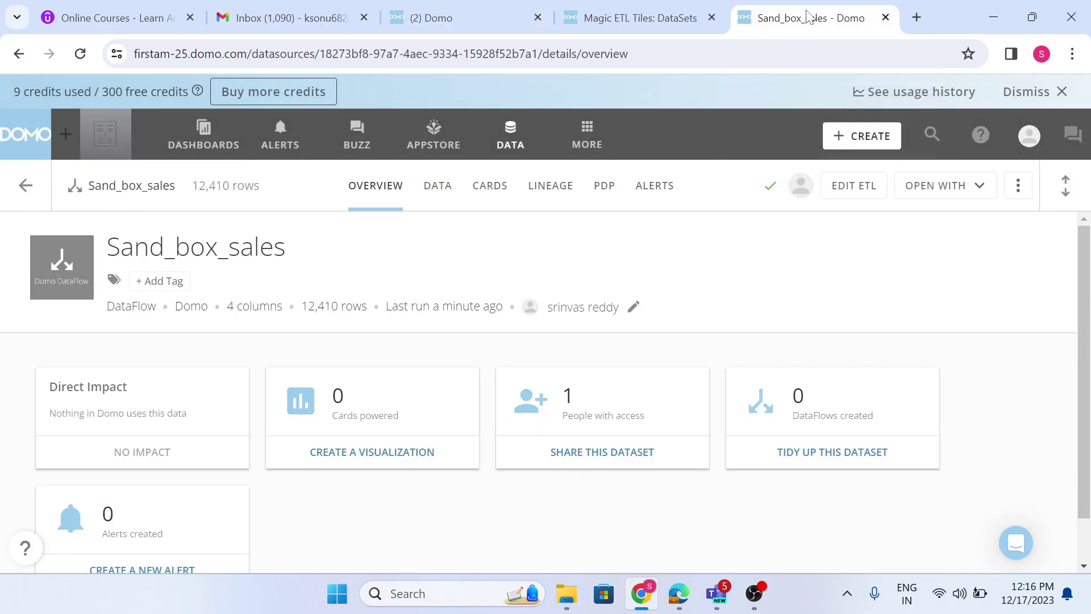
Step: Go to Admin > Sandbox content repositories in firstam-25
click(585, 131)
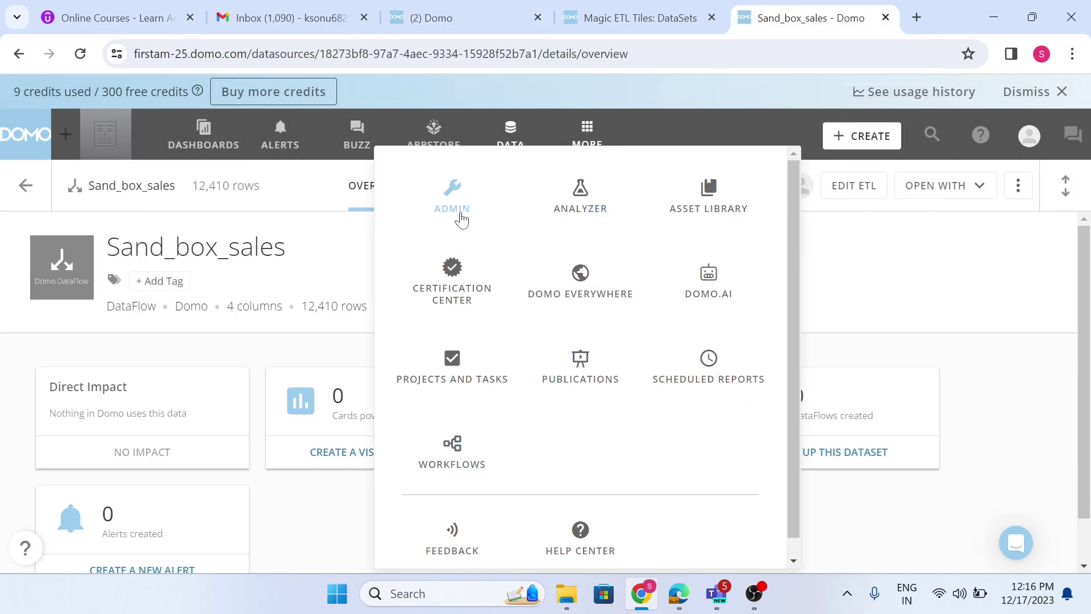
click(461, 225)
scroll(267, 398, down, 2)
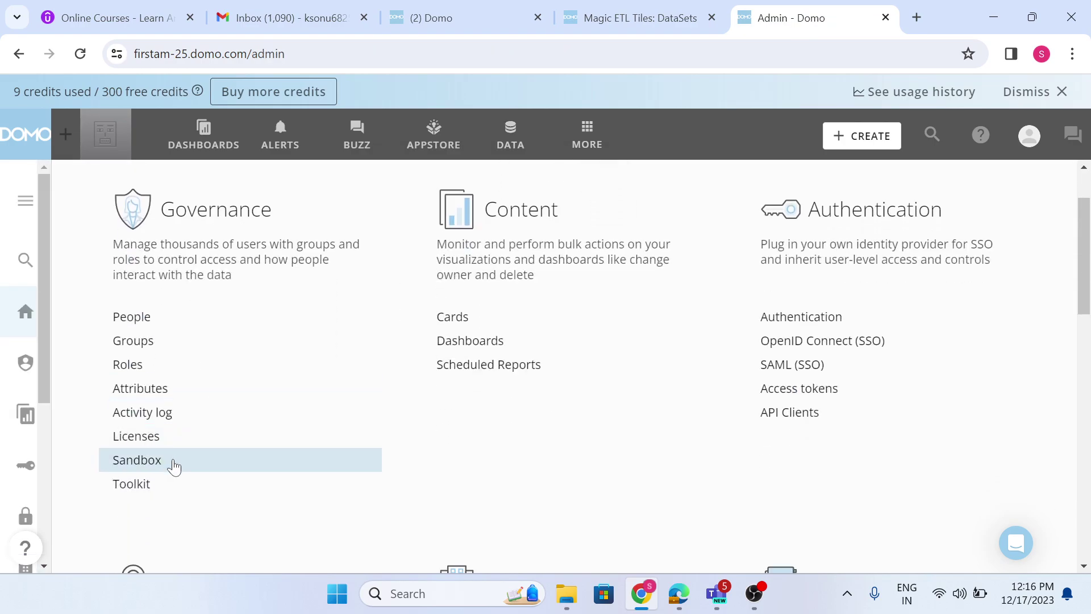
click(188, 462)
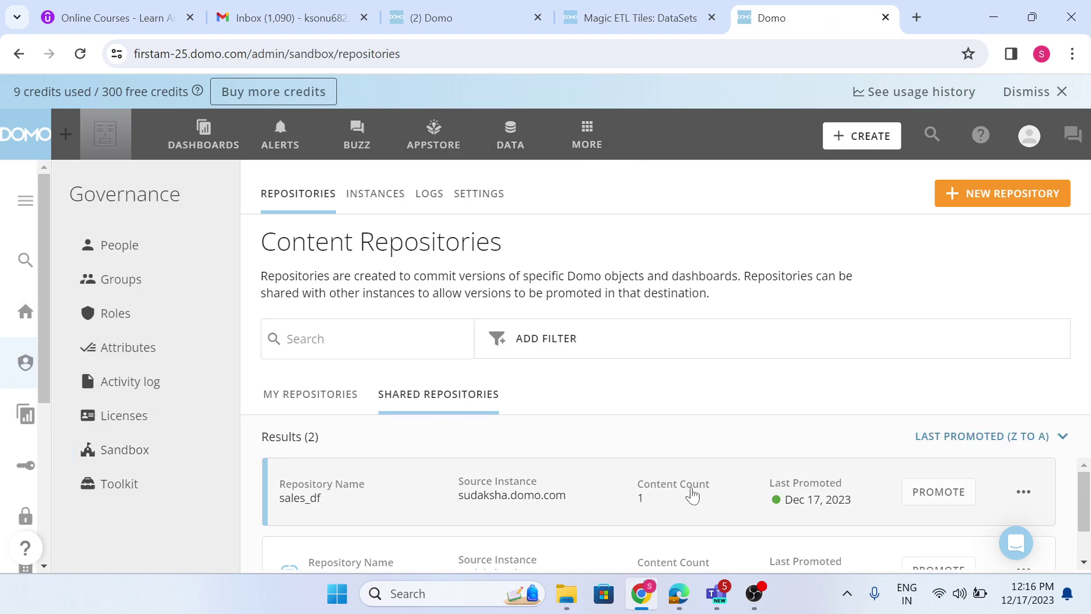
Step: Promote version v2 of the shared sales_df repository, then show the DataSets list
click(943, 492)
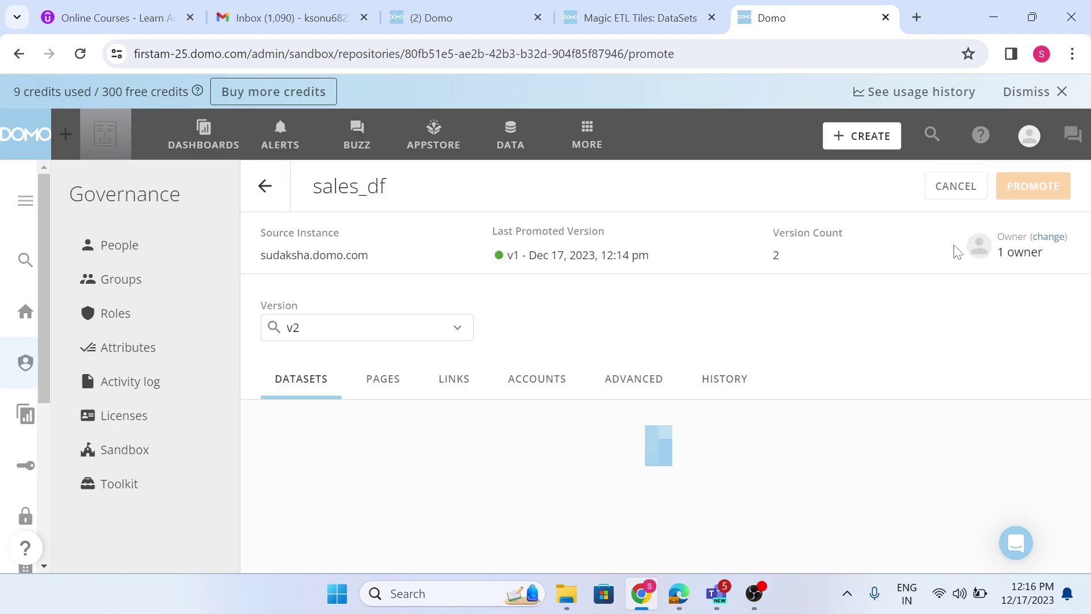
click(1034, 185)
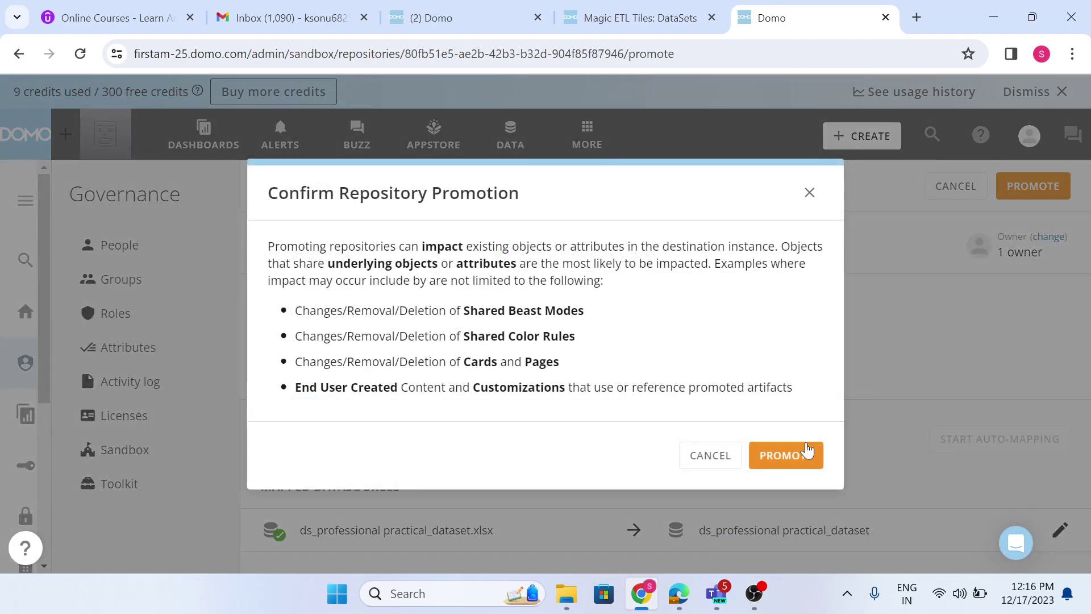
click(808, 450)
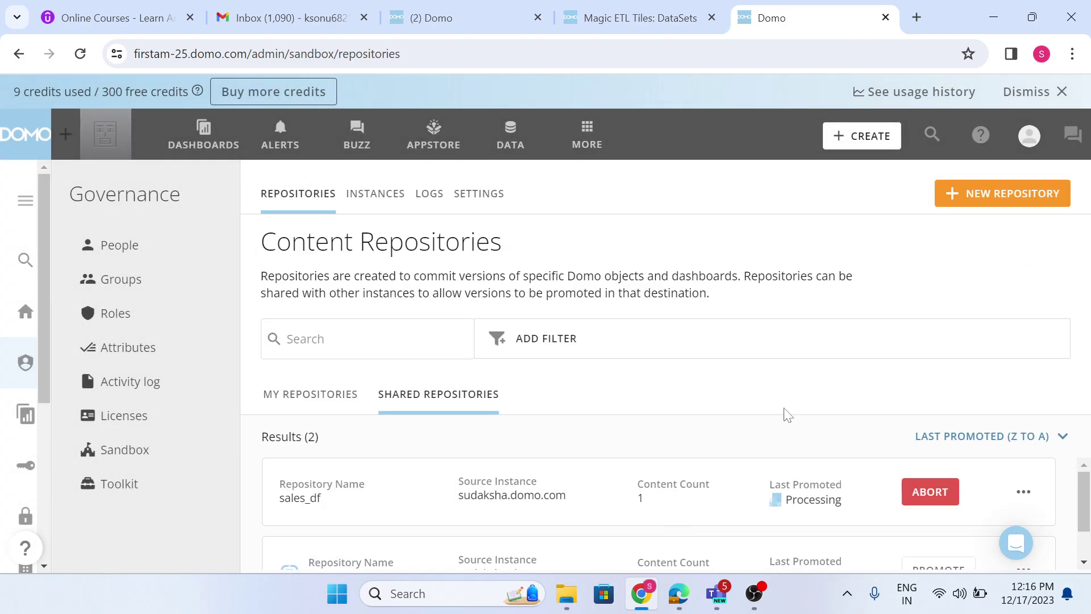
click(513, 140)
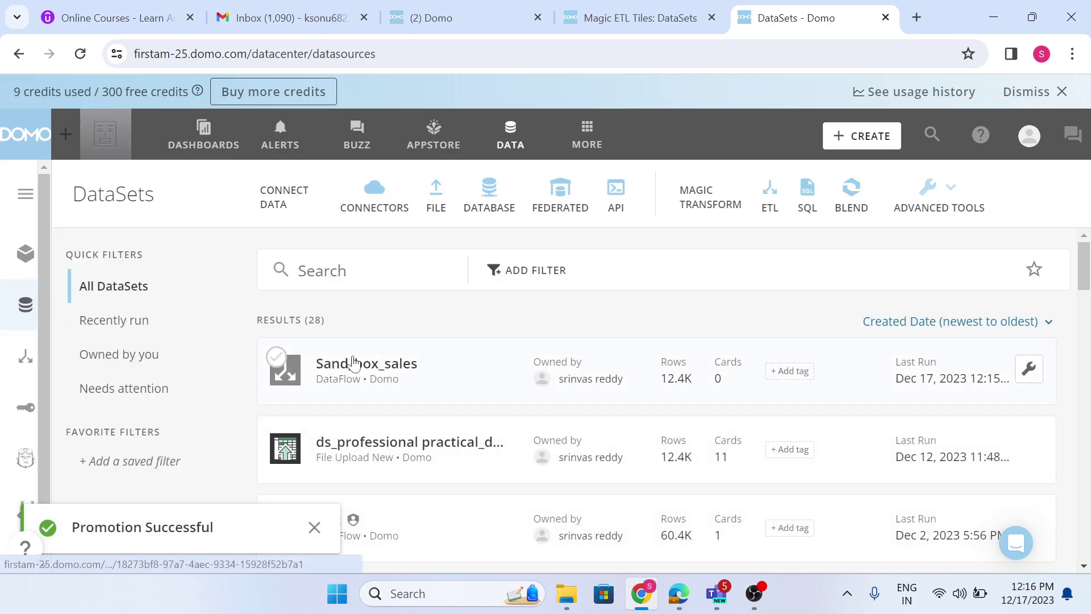
Step: Run the DataFlow that builds the Sand_box_sales dataset
click(354, 362)
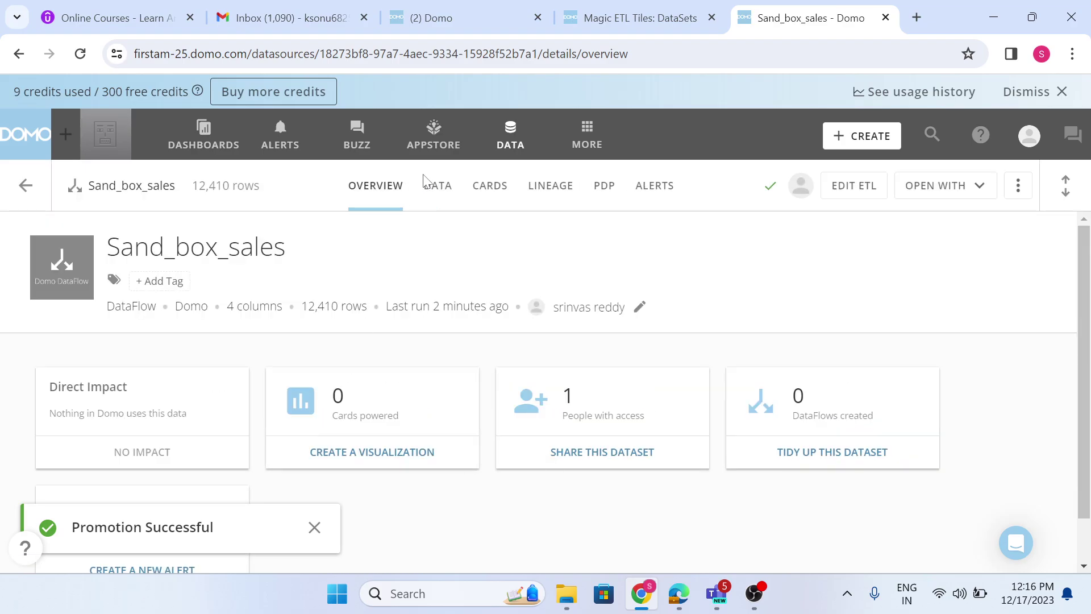
click(438, 186)
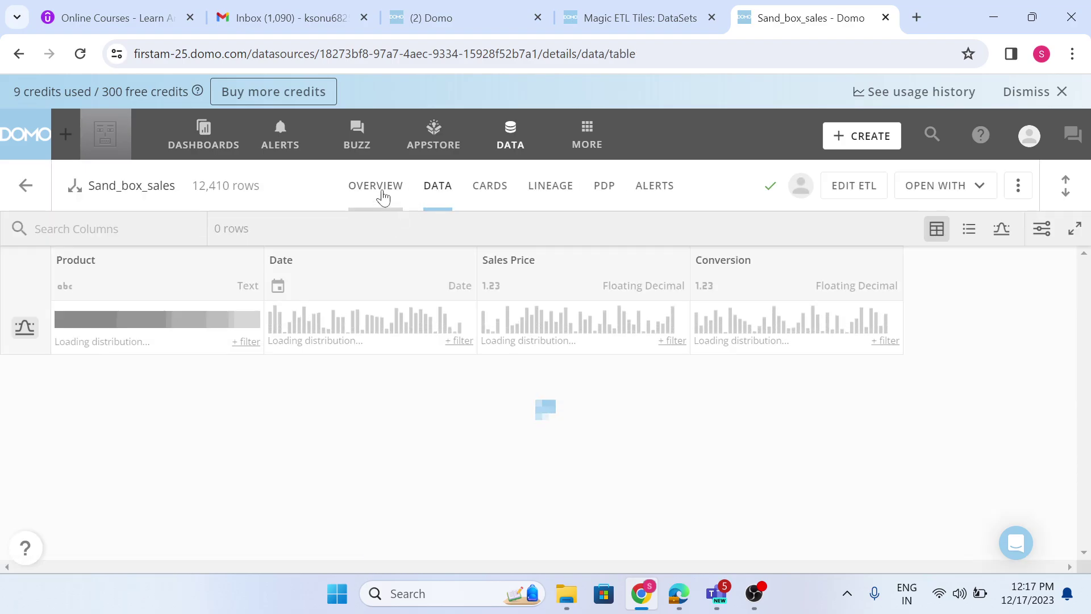
click(1019, 185)
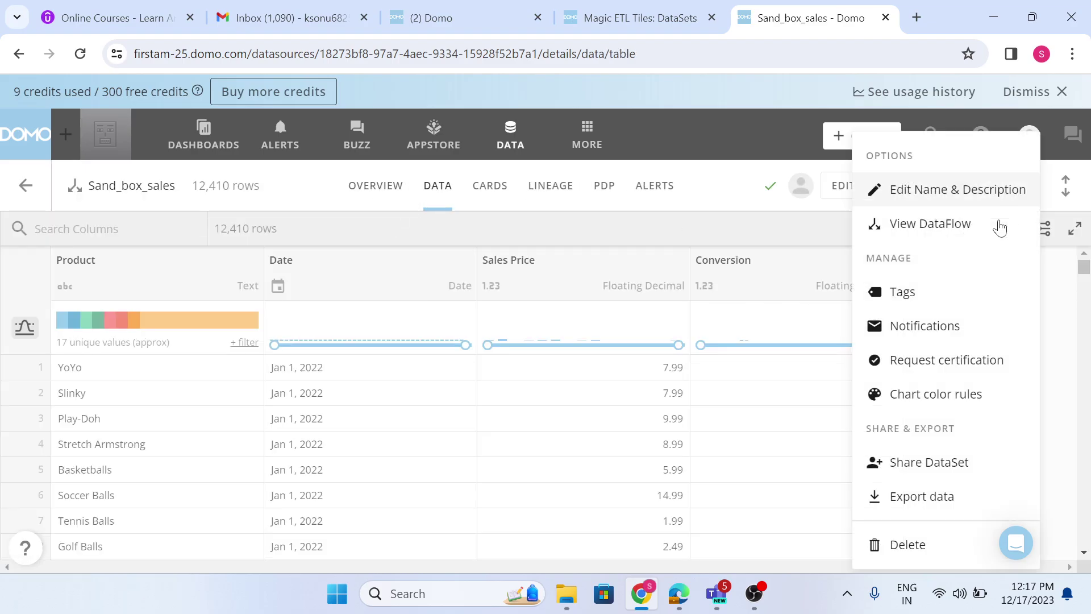
click(996, 223)
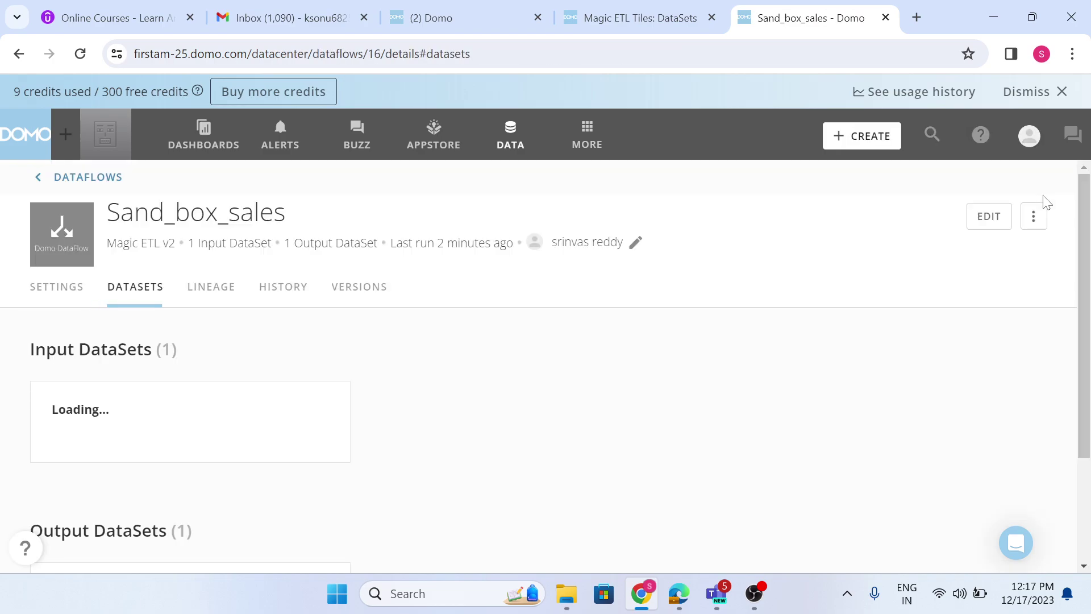
click(1035, 217)
click(1003, 273)
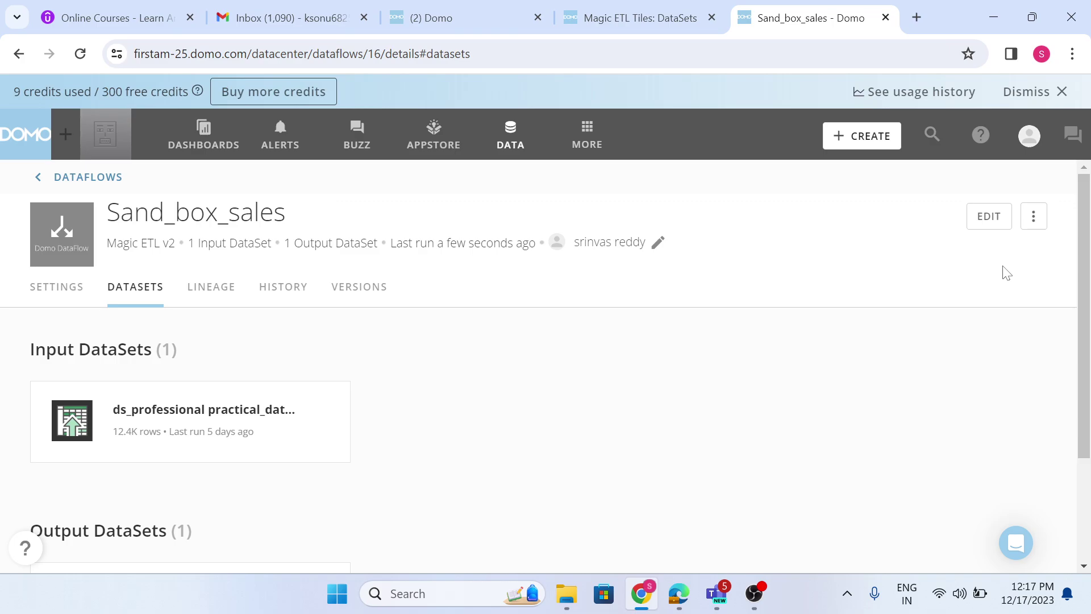
Step: Open the refreshed Sand_box_sales output and highlight its 6 columns count
scroll(567, 387, down, 3)
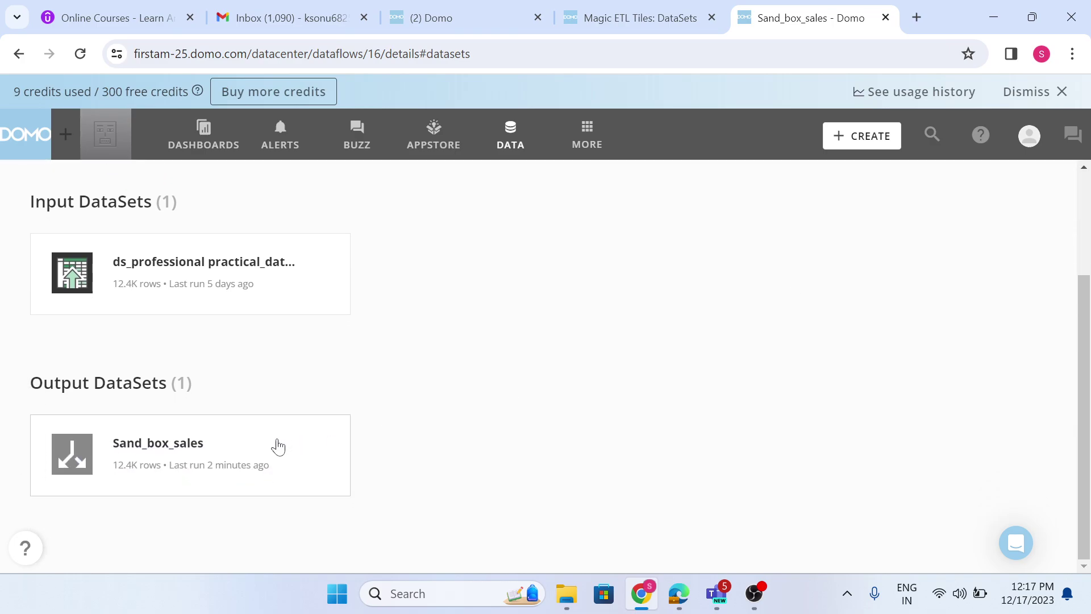
click(254, 458)
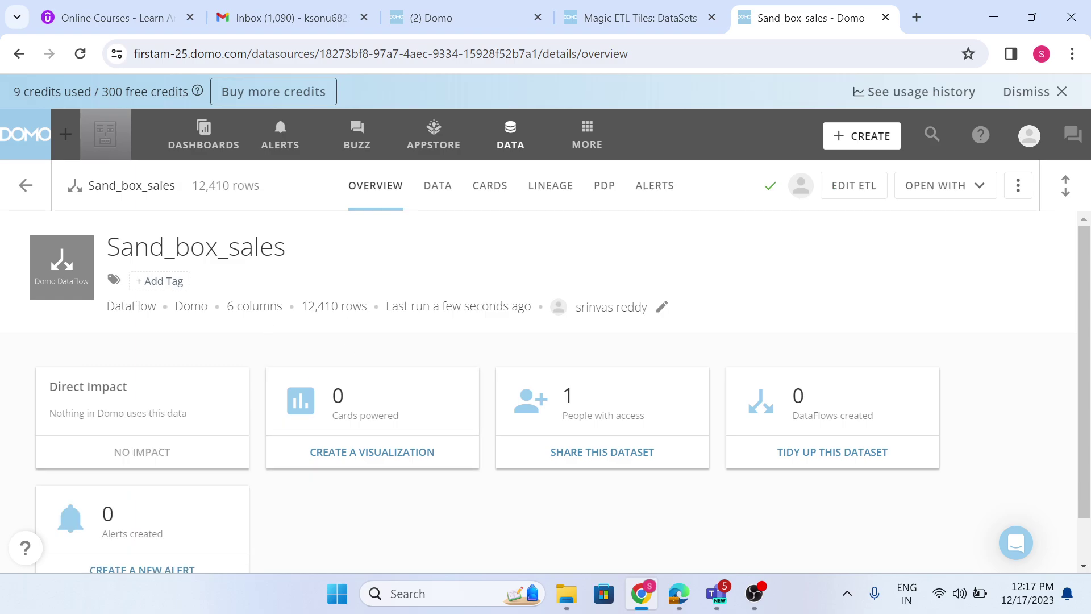
drag(227, 306, 282, 306)
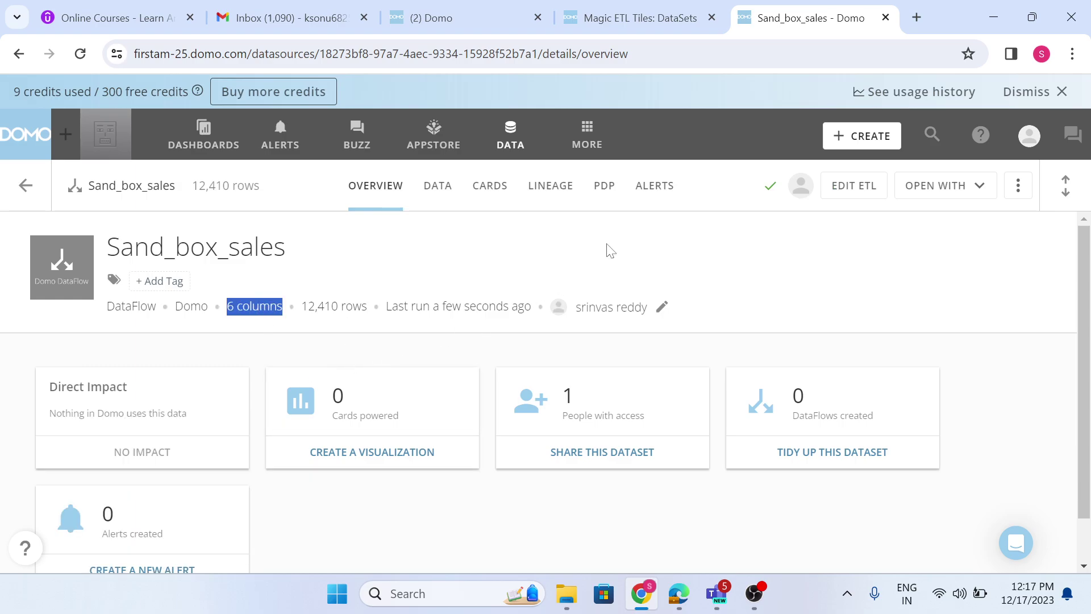